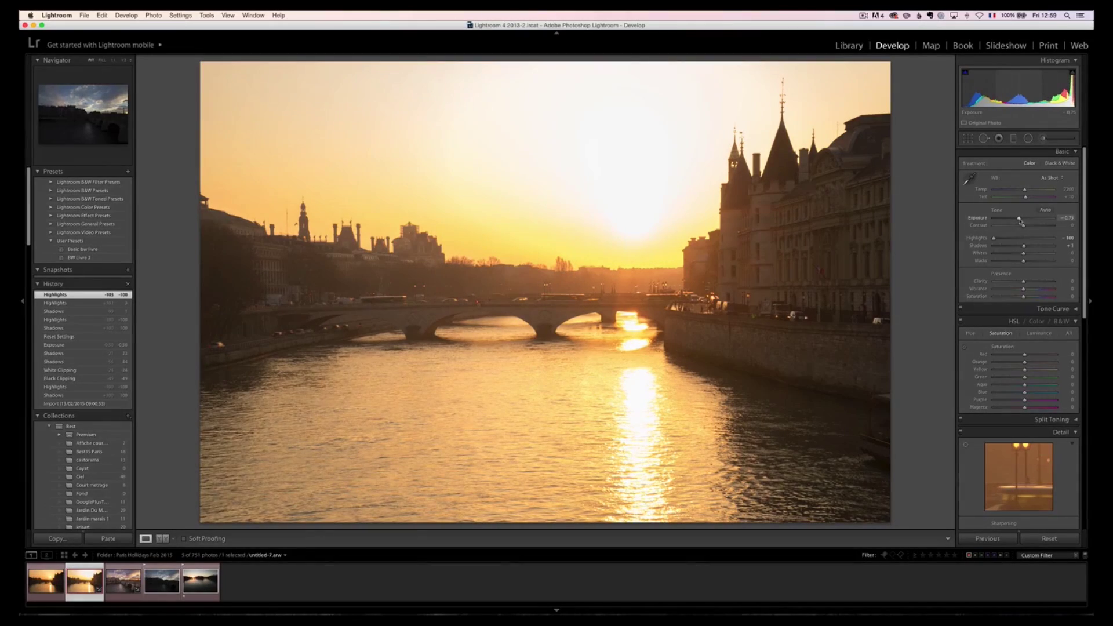
# Lower the Paris river sunset photo's Exposure to -0.75 in Lightroom's Basic panel
pyautogui.click(1020, 221)
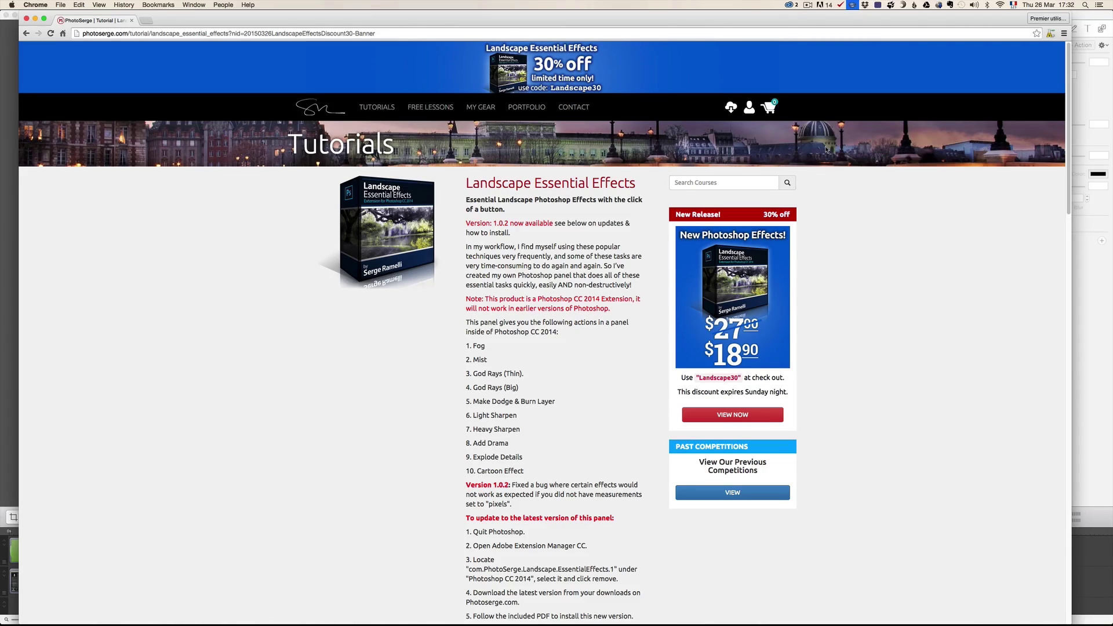
# Scroll Creative Cloud's Apps list, then bring up Extension Manager CC listing Photoshop CC 2014 extensions
pyautogui.click(790, 5)
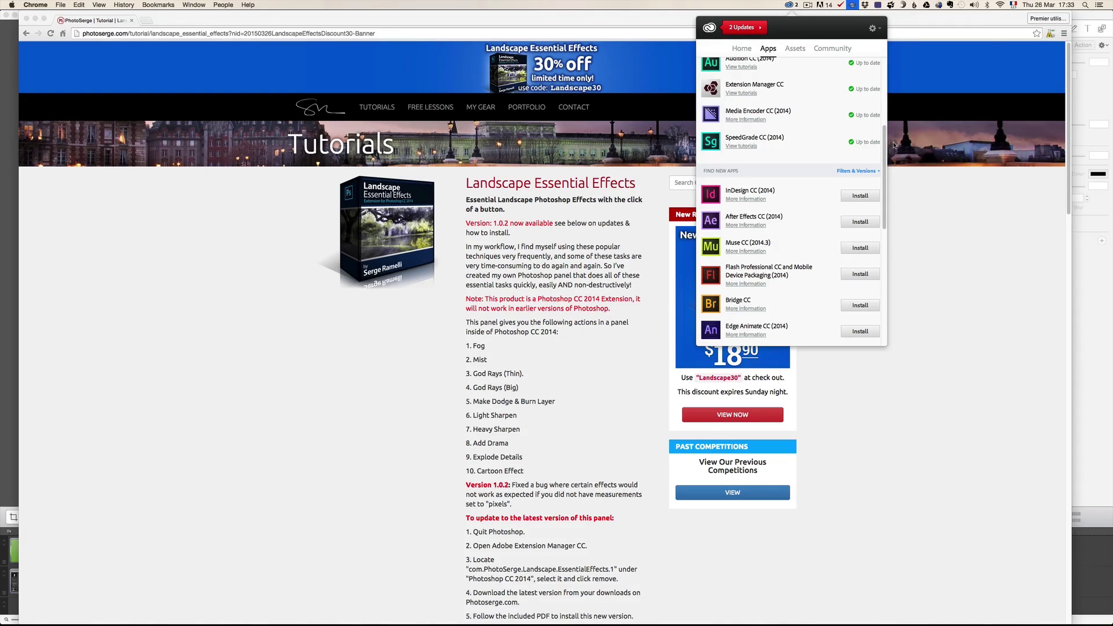
pyautogui.moveTo(884, 165); pyautogui.dragTo(878, 76)
pyautogui.scroll(-1, 841, 116)
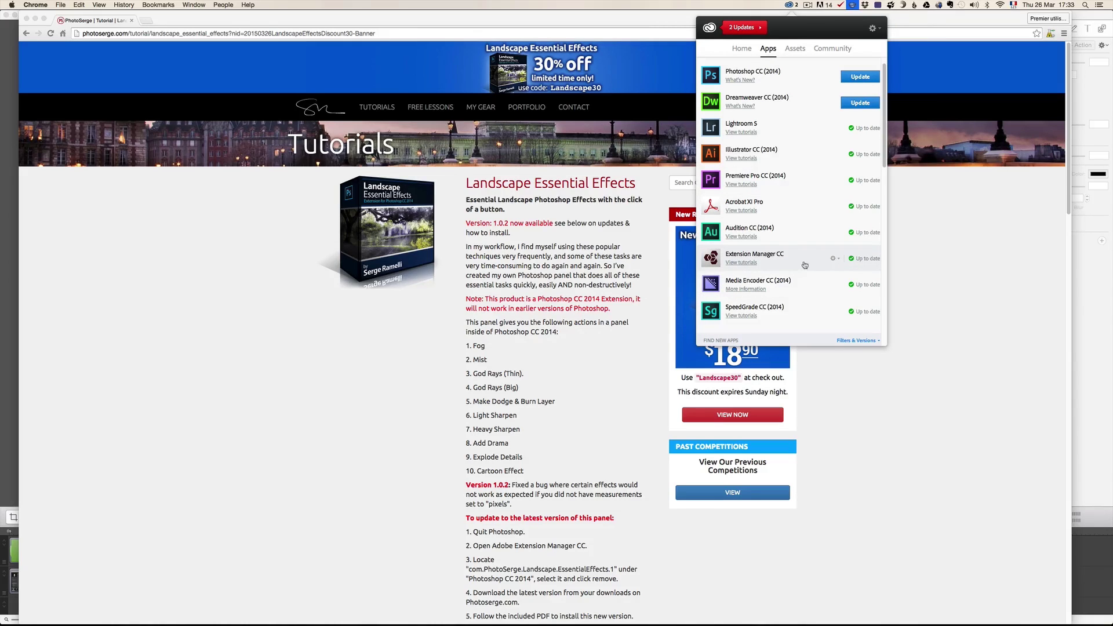
pyautogui.moveTo(885, 155); pyautogui.dragTo(884, 196)
pyautogui.scroll(-10, 713, 255)
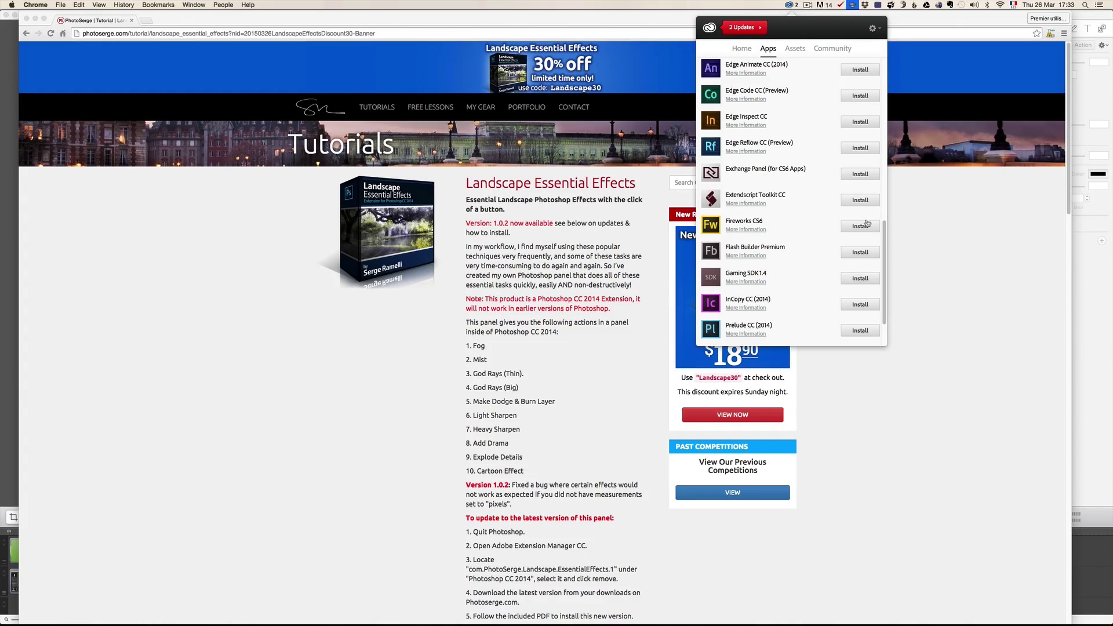
pyautogui.moveTo(883, 224); pyautogui.dragTo(882, 76)
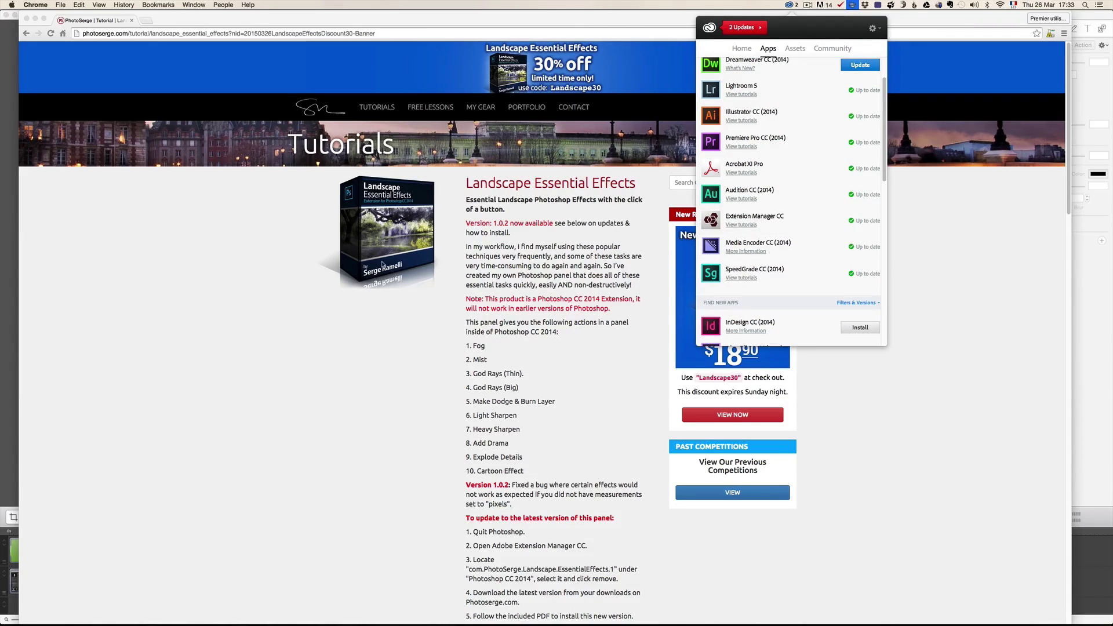
pyautogui.press('super+Tab')
pyautogui.click(537, 309)
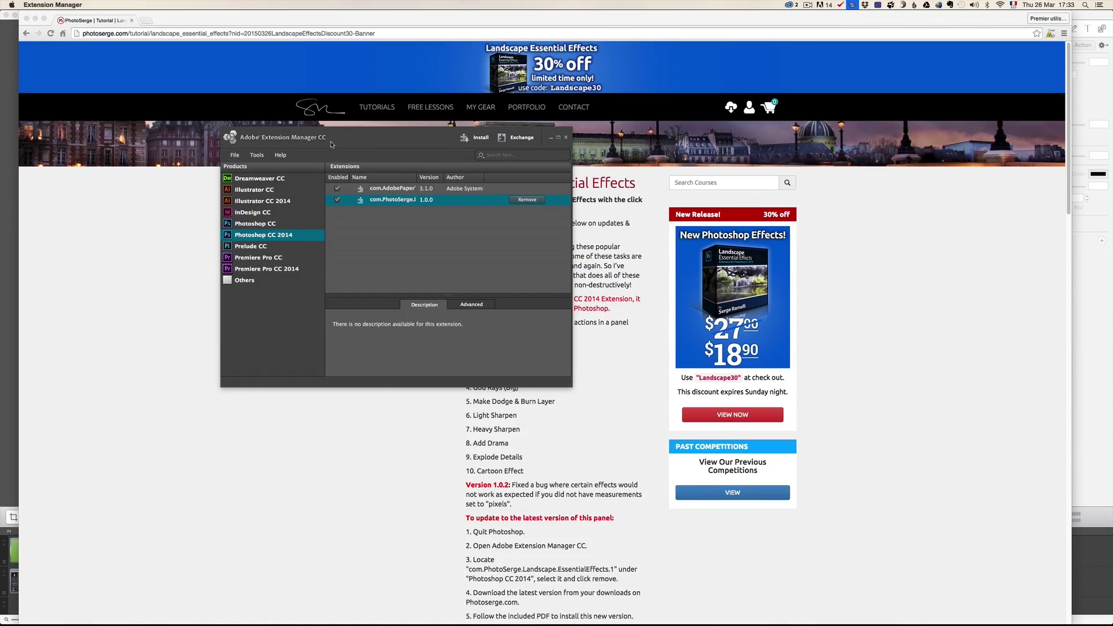
# Locate the PhotoSerge .zxp in LandscapeEssentialEffects, cancel the install, and switch to Photoshop
pyautogui.click(482, 137)
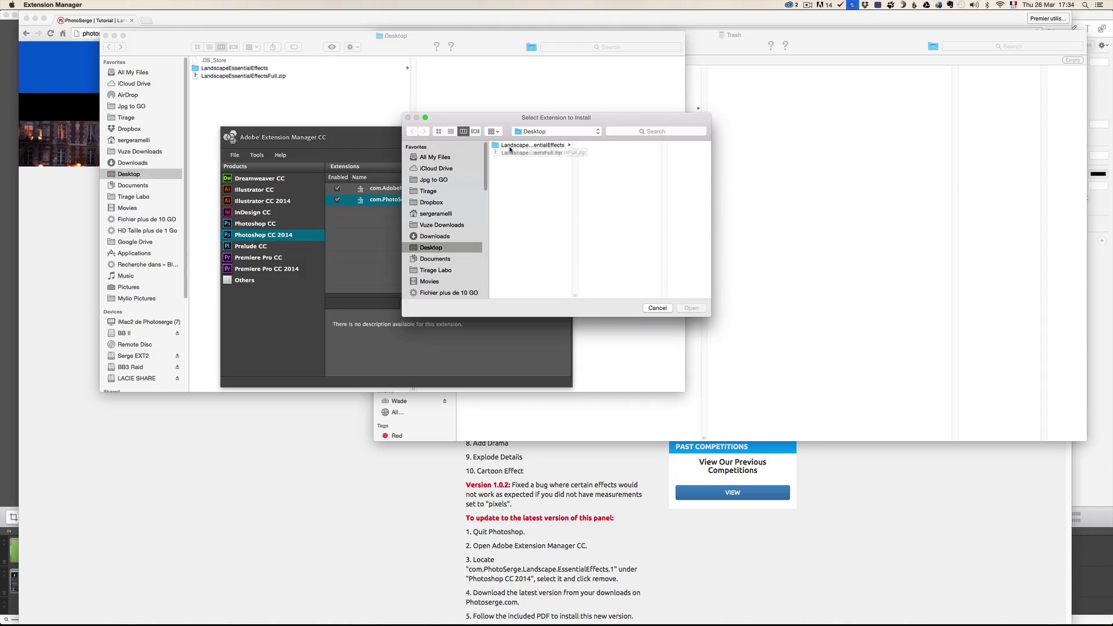
pyautogui.click(510, 146)
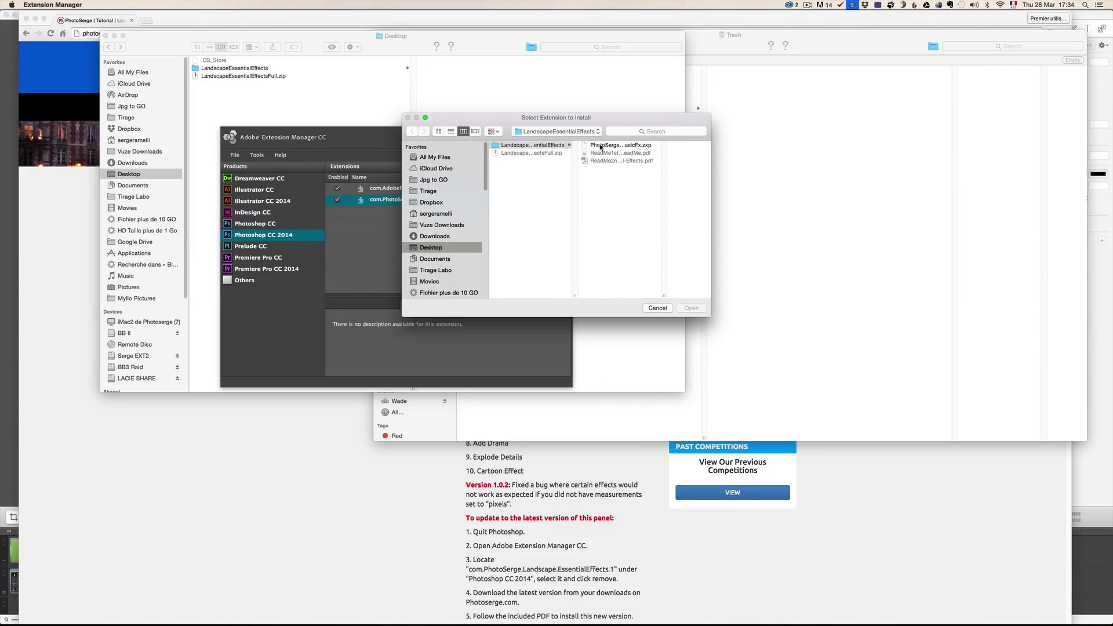
pyautogui.click(601, 146)
pyautogui.moveTo(711, 296); pyautogui.dragTo(874, 319)
pyautogui.moveTo(661, 293); pyautogui.dragTo(759, 288)
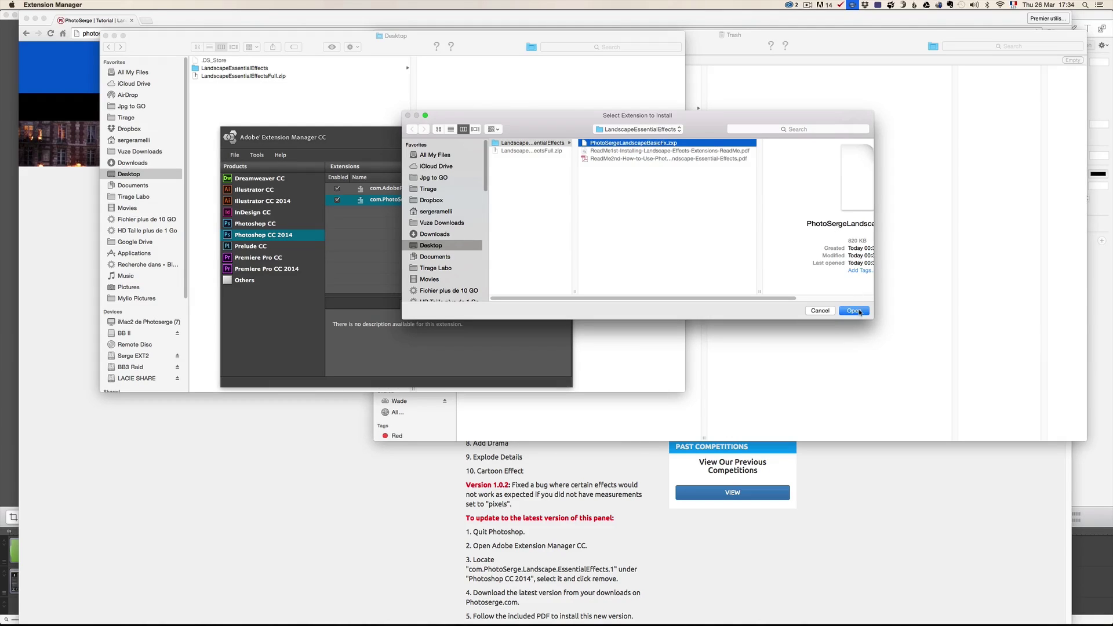
pyautogui.click(820, 311)
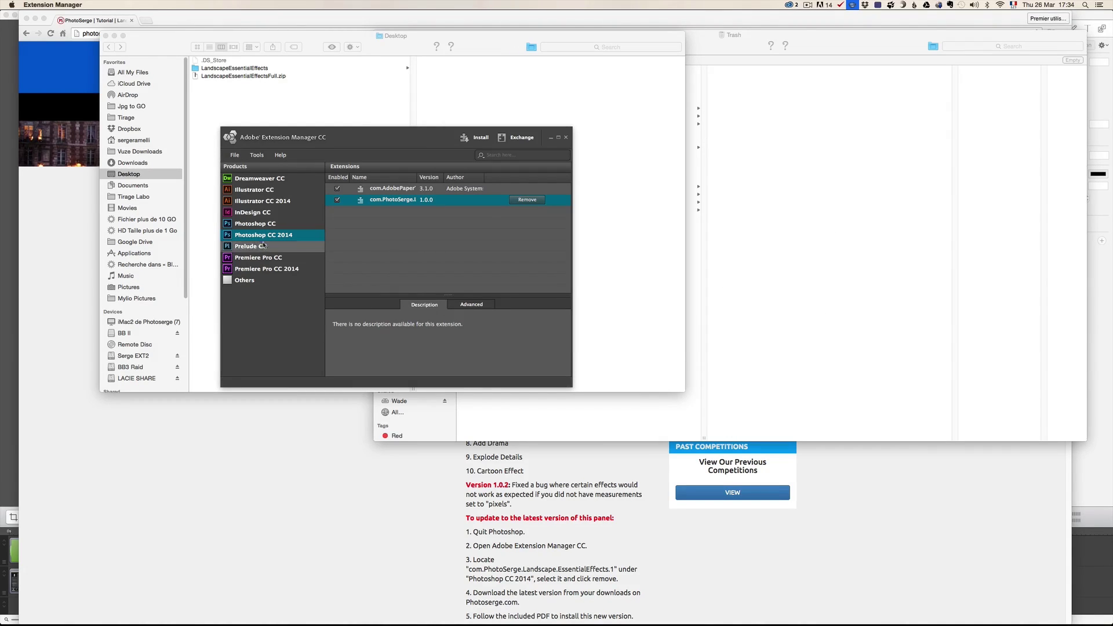
pyautogui.press('super+Tab')
pyautogui.click(628, 323)
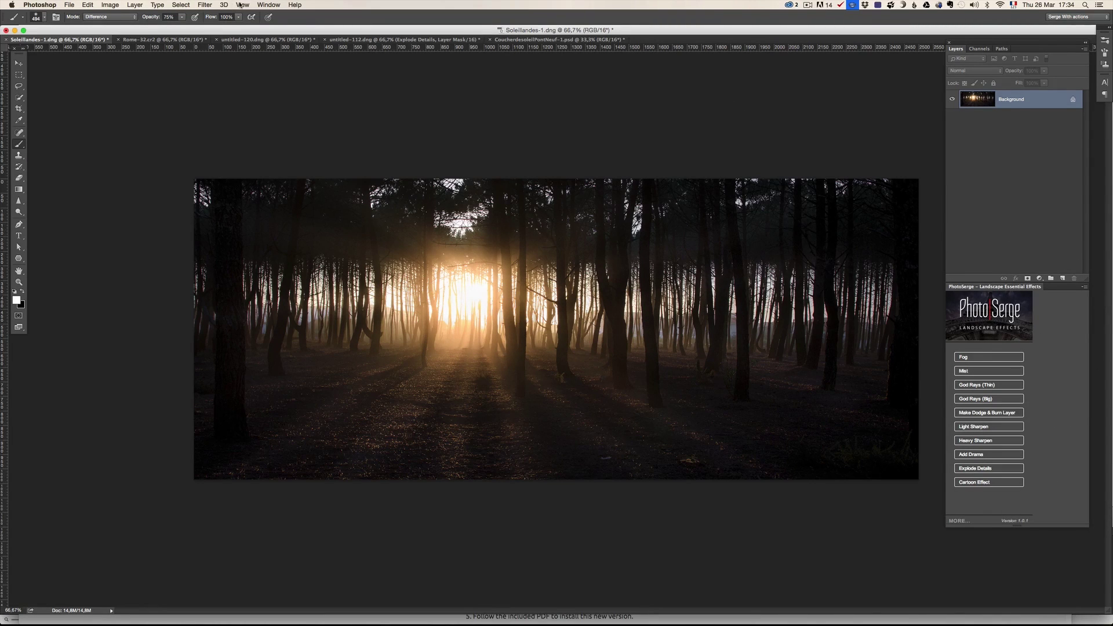
pyautogui.click(269, 5)
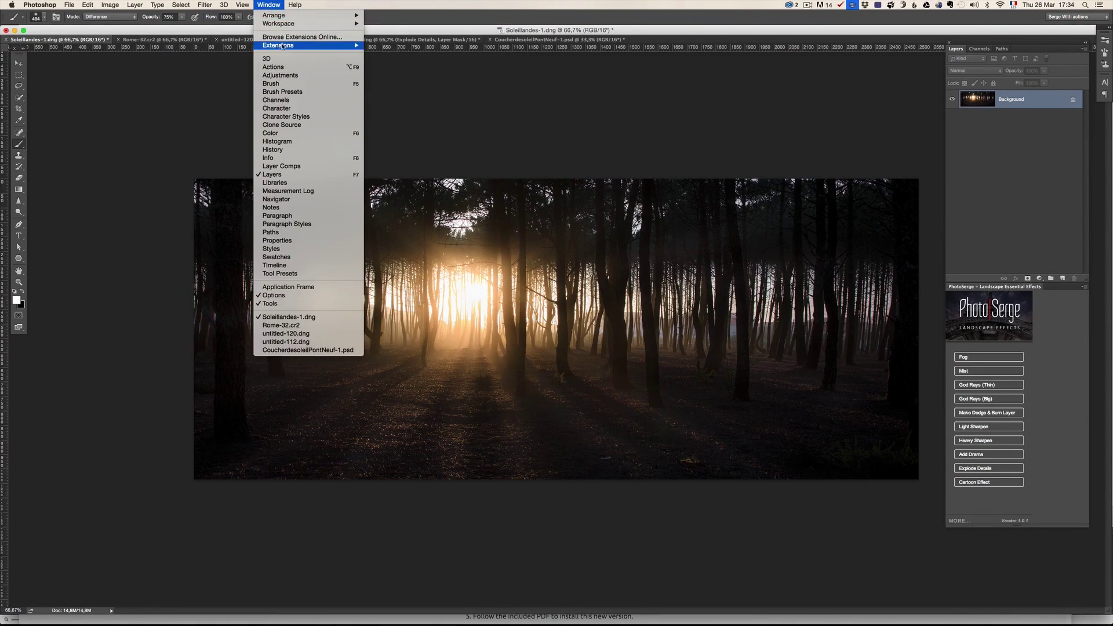
pyautogui.moveTo(284, 47)
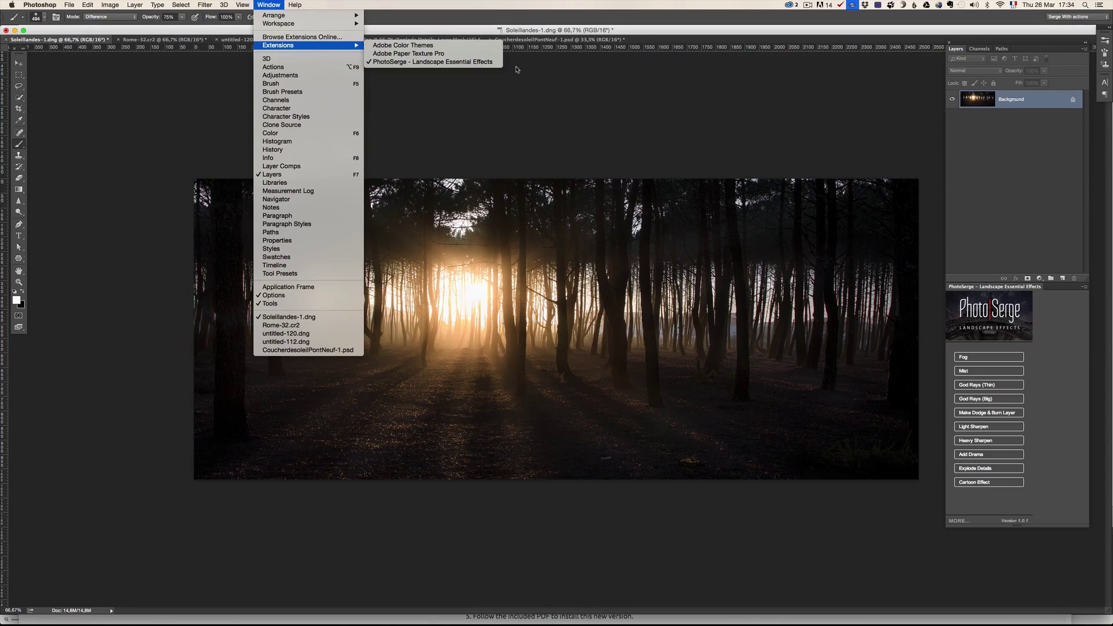
pyautogui.click(820, 184)
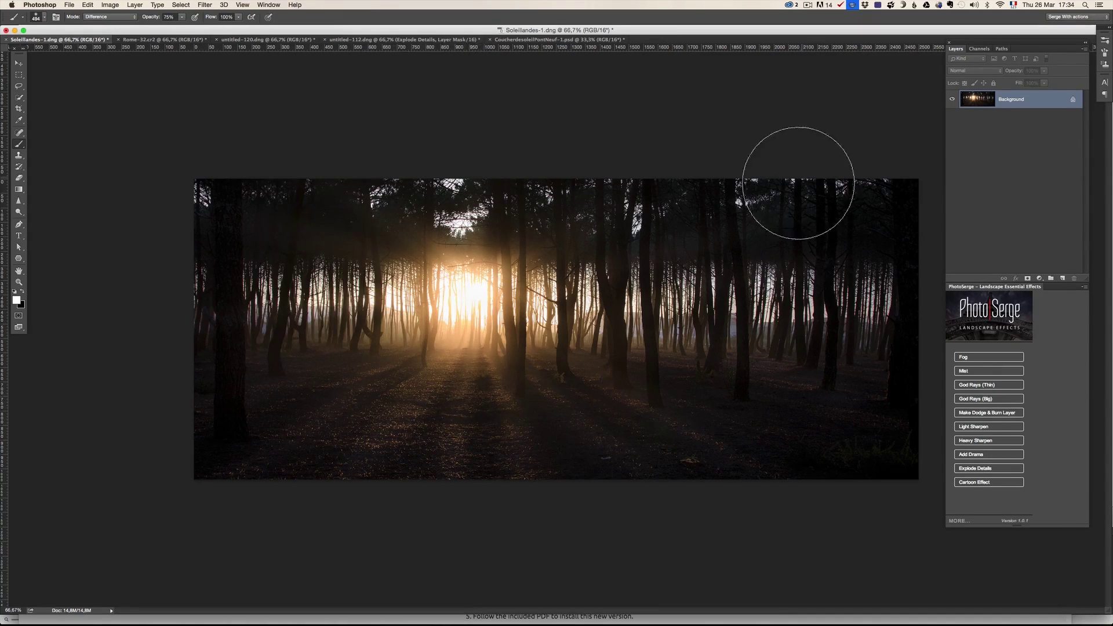
pyautogui.moveTo(998, 520)
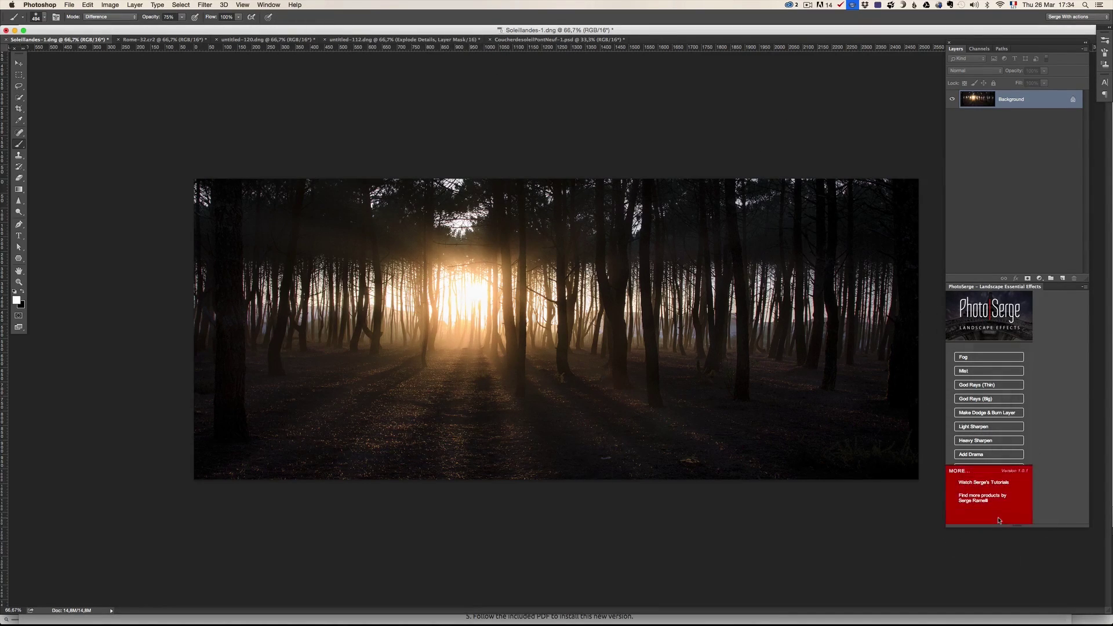
# Add a Mist layer, paint low-opacity mist along the photo's bottom, and lower it to 77% opacity
pyautogui.click(972, 372)
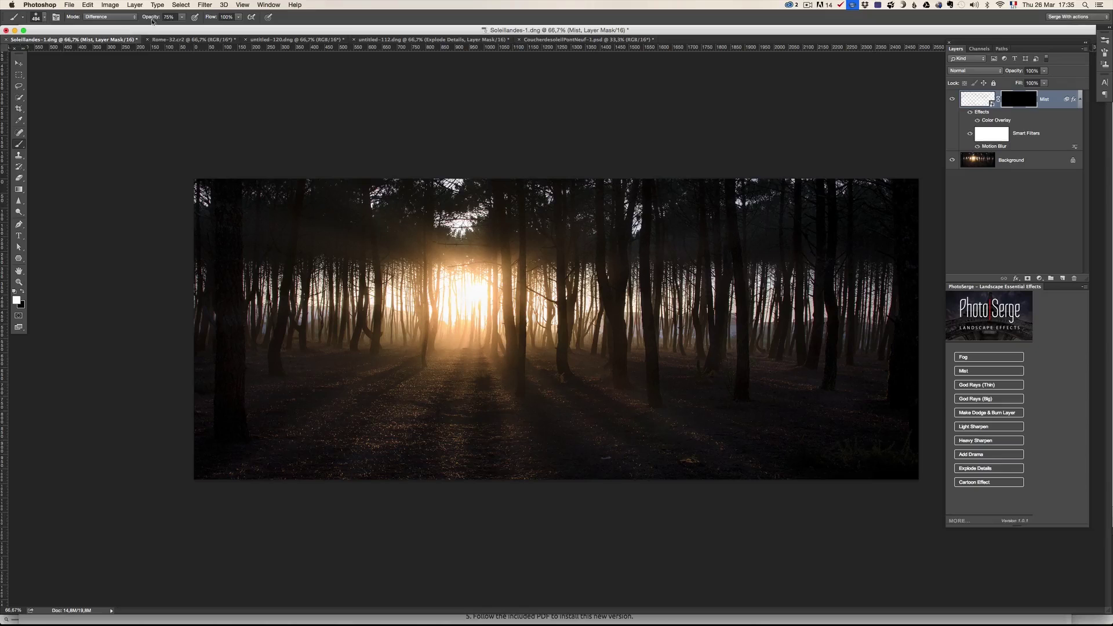
pyautogui.moveTo(151, 20); pyautogui.dragTo(124, 19)
pyautogui.moveTo(318, 392)
pyautogui.mouseDown()
pyautogui.moveTo(887, 409)
pyautogui.moveTo(948, 400)
pyautogui.moveTo(496, 433)
pyautogui.moveTo(199, 423)
pyautogui.mouseUp()
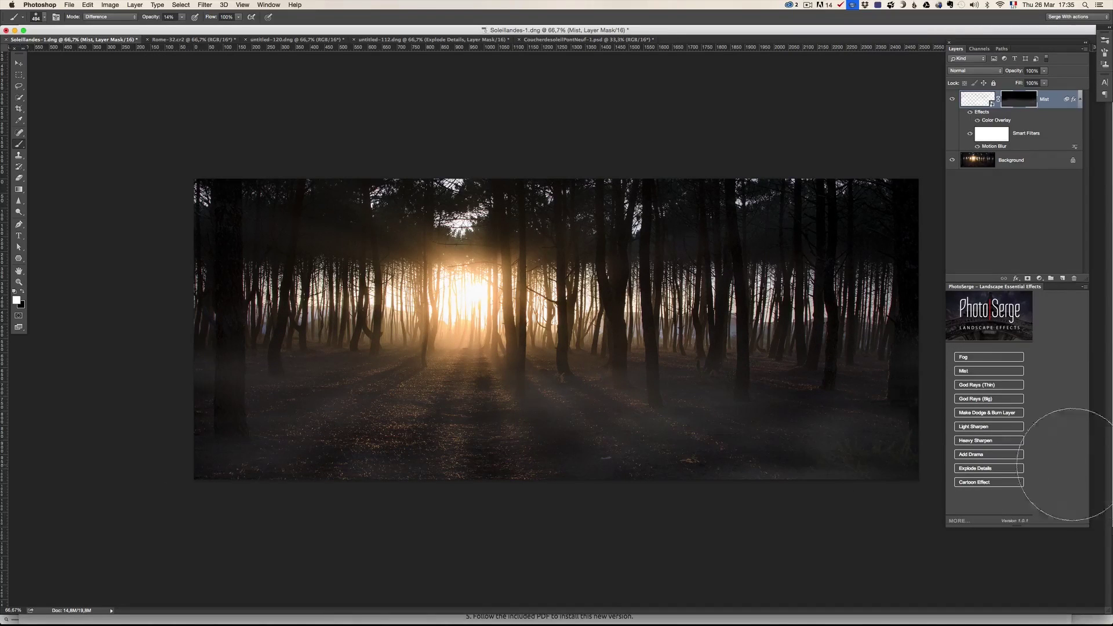
pyautogui.moveTo(1025, 461)
pyautogui.mouseDown()
pyautogui.moveTo(848, 405)
pyautogui.moveTo(208, 403)
pyautogui.mouseUp()
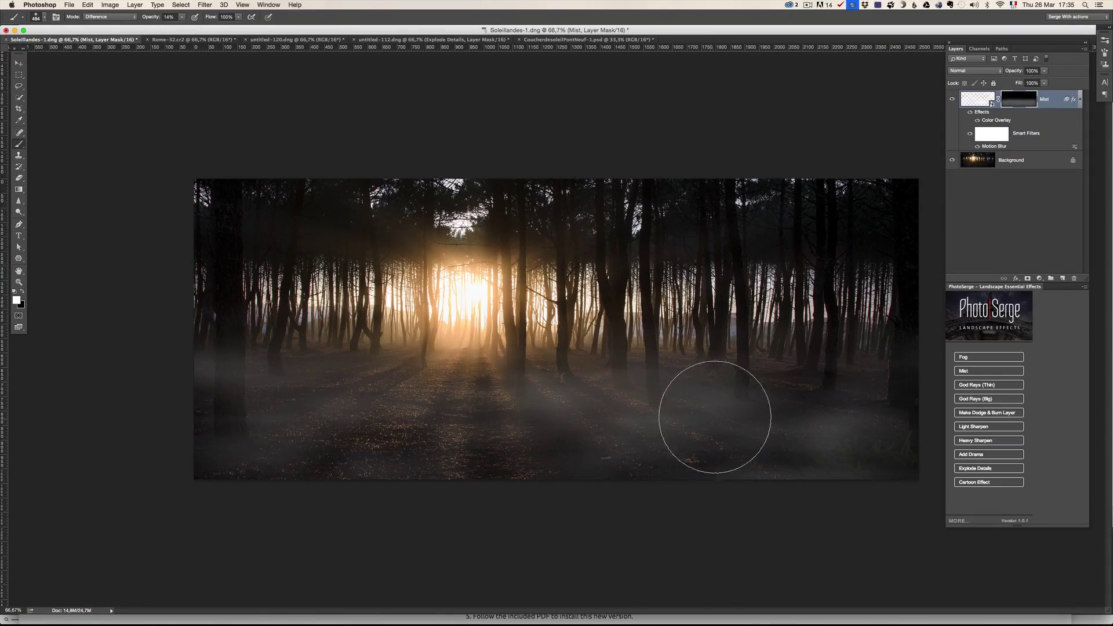
pyautogui.moveTo(1015, 74); pyautogui.dragTo(1009, 74)
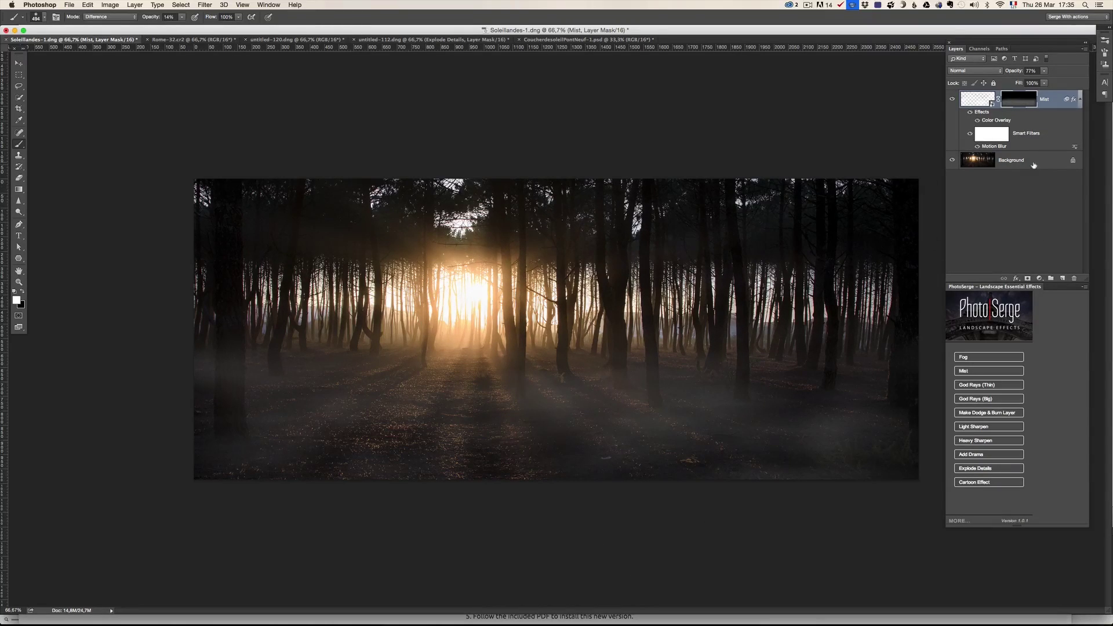
# Generate high-quality God Rays (Big) from the sun and fade the layer to about 10% opacity
pyautogui.click(996, 399)
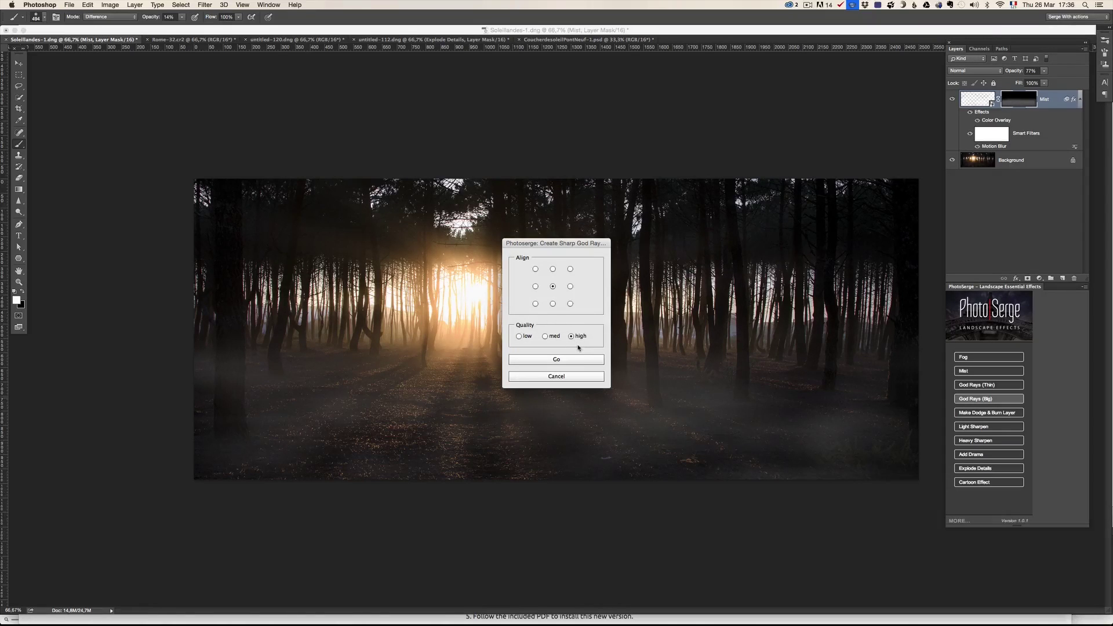
pyautogui.click(557, 358)
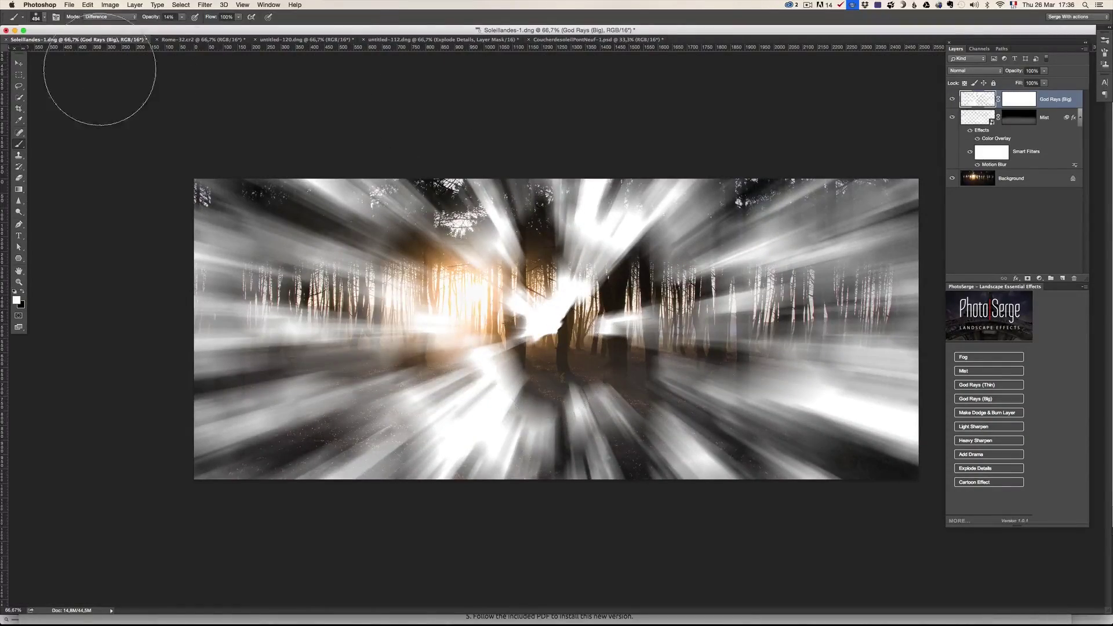
pyautogui.click(18, 65)
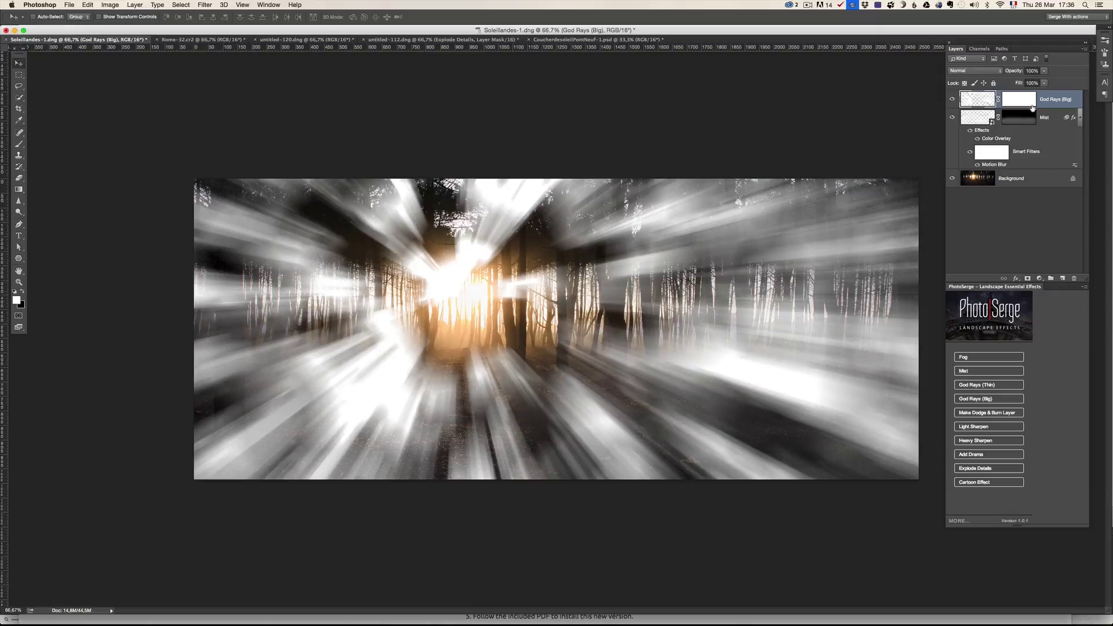
pyautogui.moveTo(1016, 70); pyautogui.dragTo(977, 77)
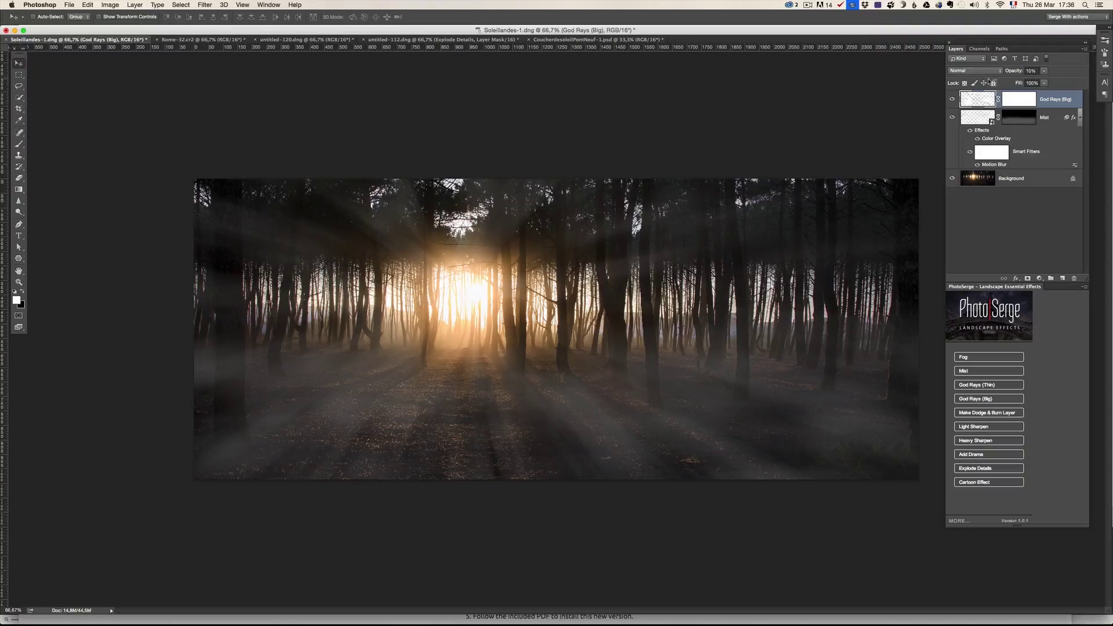
# Tint the God Rays (Big) layer with a warm e0c68b Color Overlay sampled from the sunlight
pyautogui.click(952, 100)
pyautogui.click(952, 100)
pyautogui.doubleClick(979, 101)
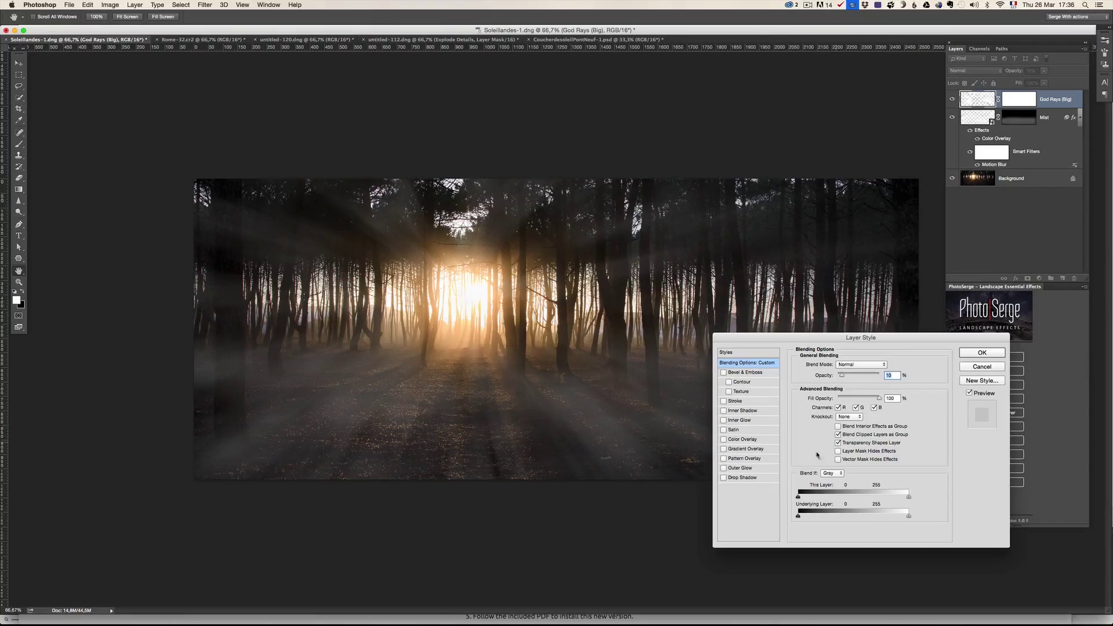
pyautogui.click(761, 443)
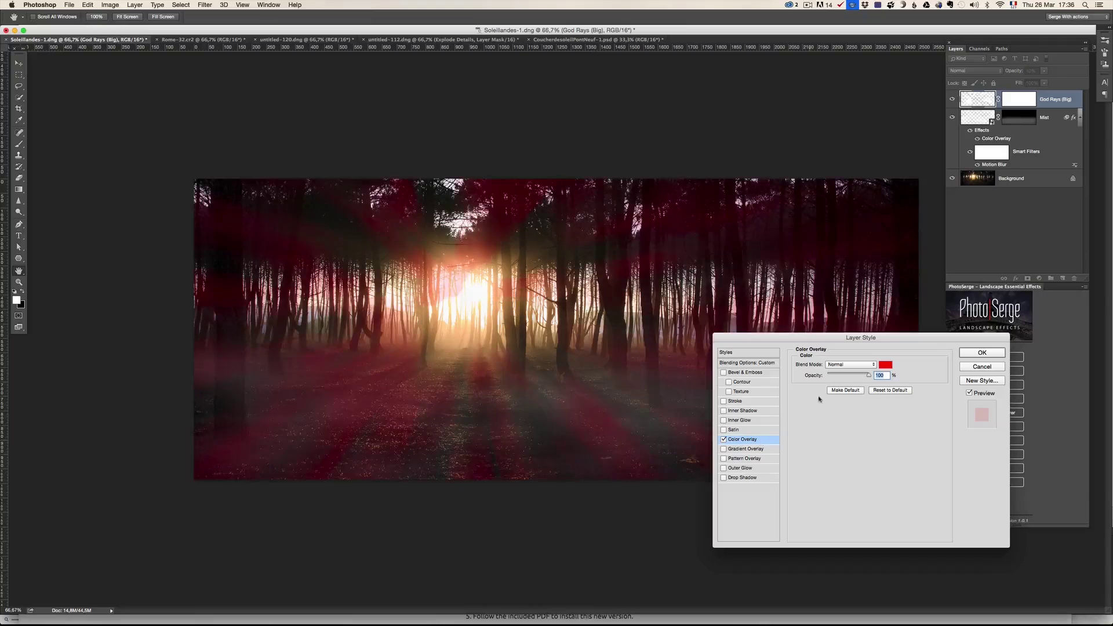
pyautogui.click(886, 366)
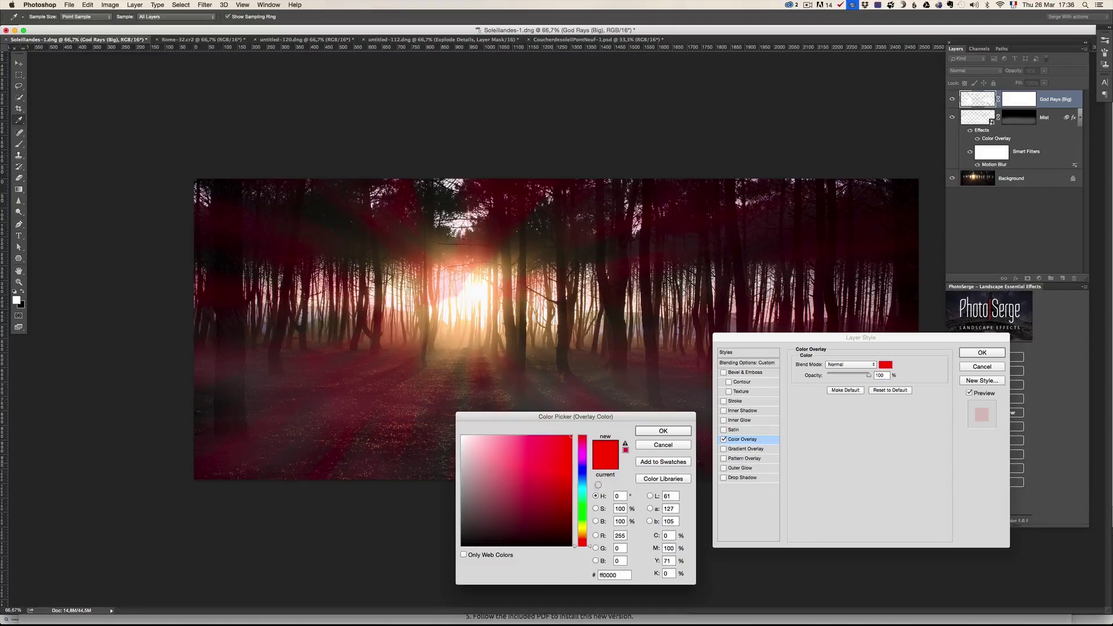
pyautogui.click(462, 332)
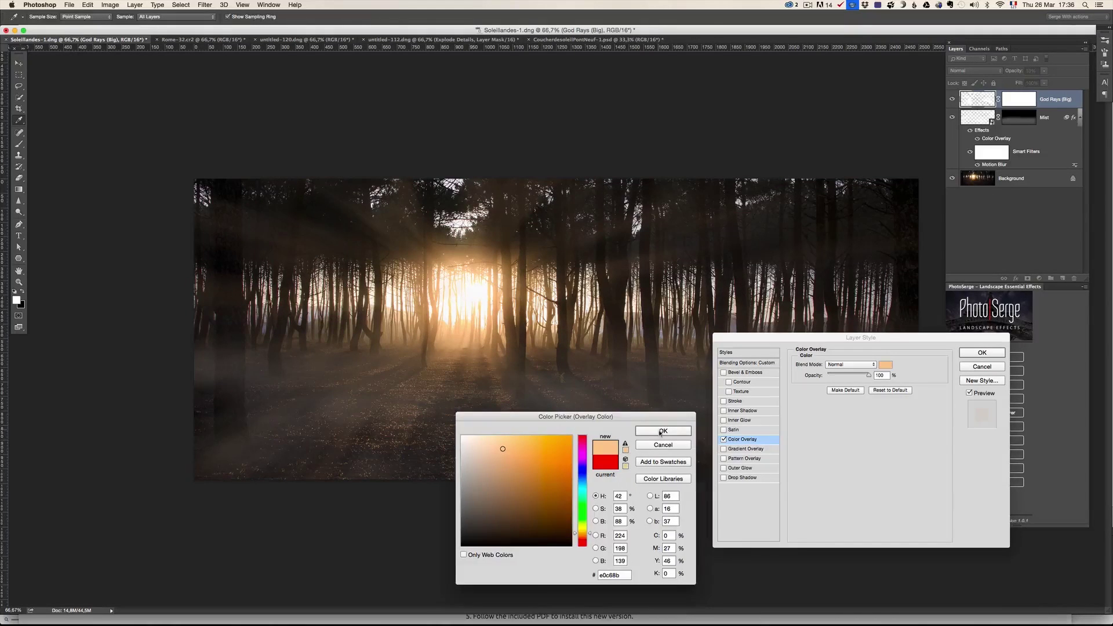
pyautogui.click(661, 433)
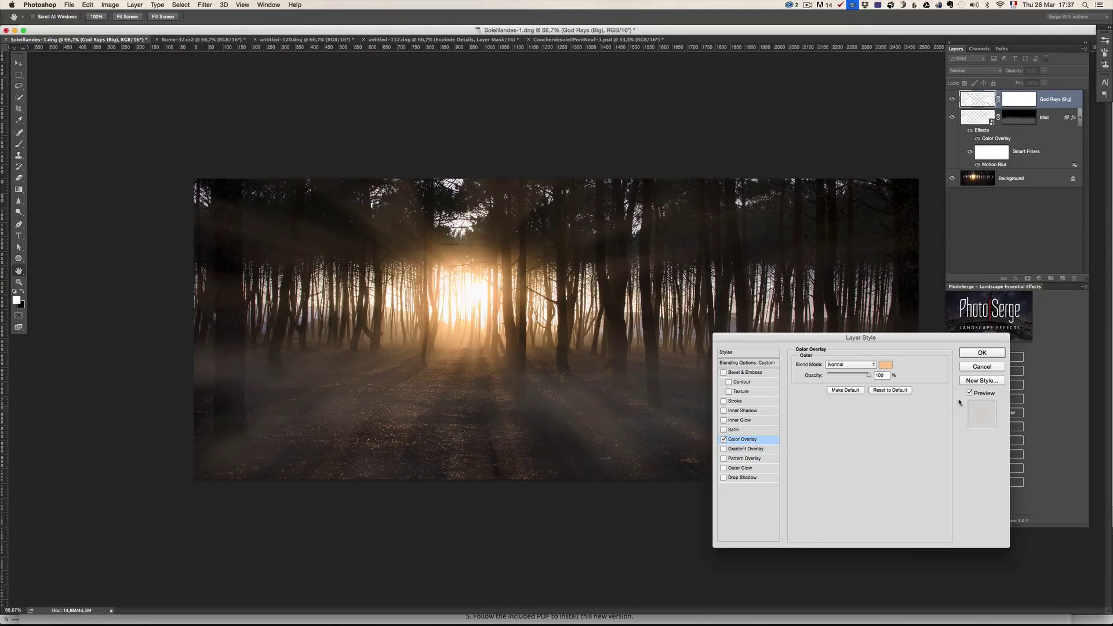
pyautogui.click(982, 352)
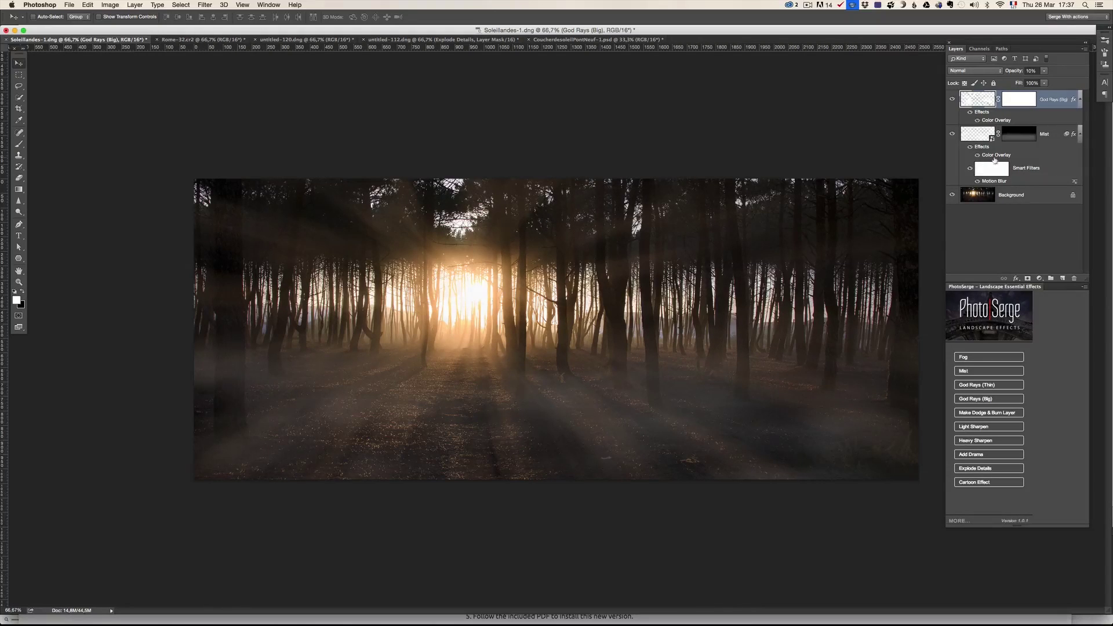
pyautogui.doubleClick(997, 156)
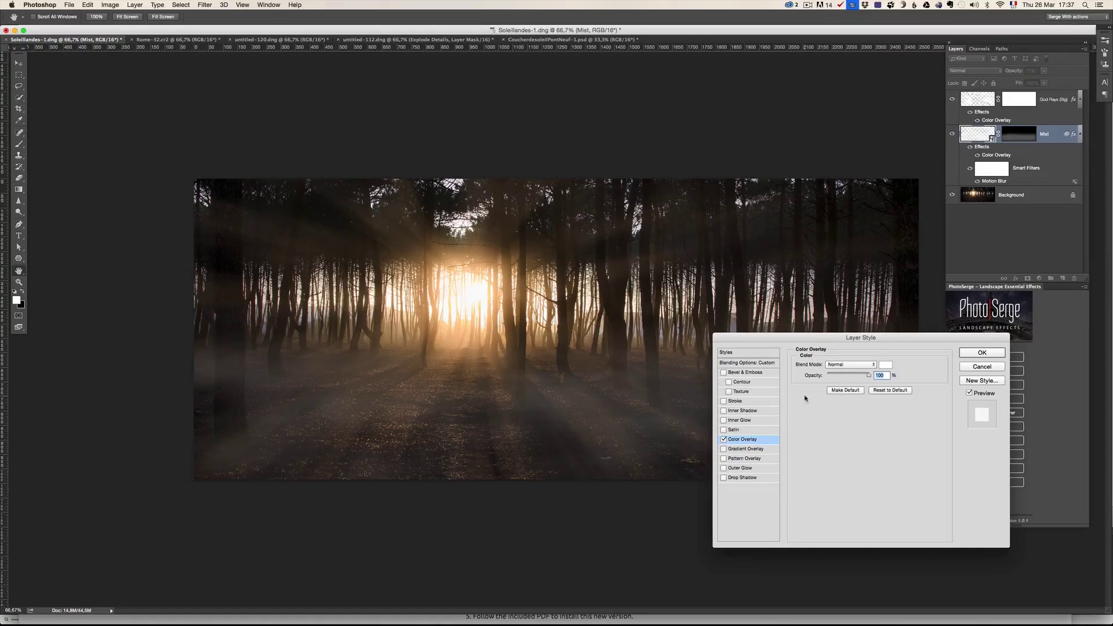
# Recolour the Mist overlay with a warm orange sampled from the sunlit forest, then compare before/after
pyautogui.click(886, 365)
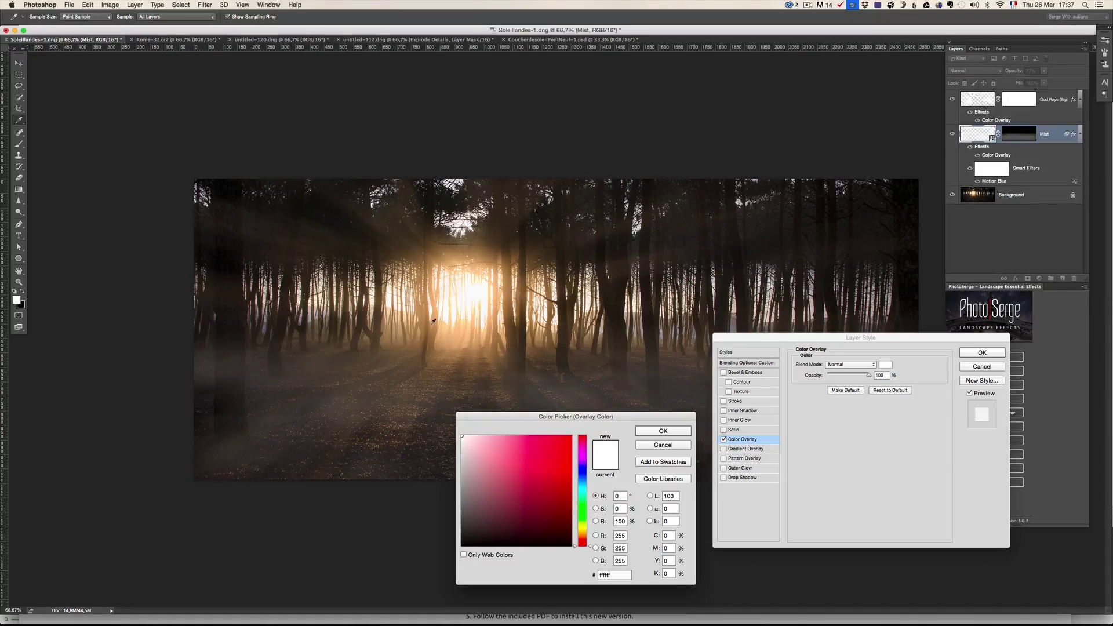
pyautogui.click(455, 331)
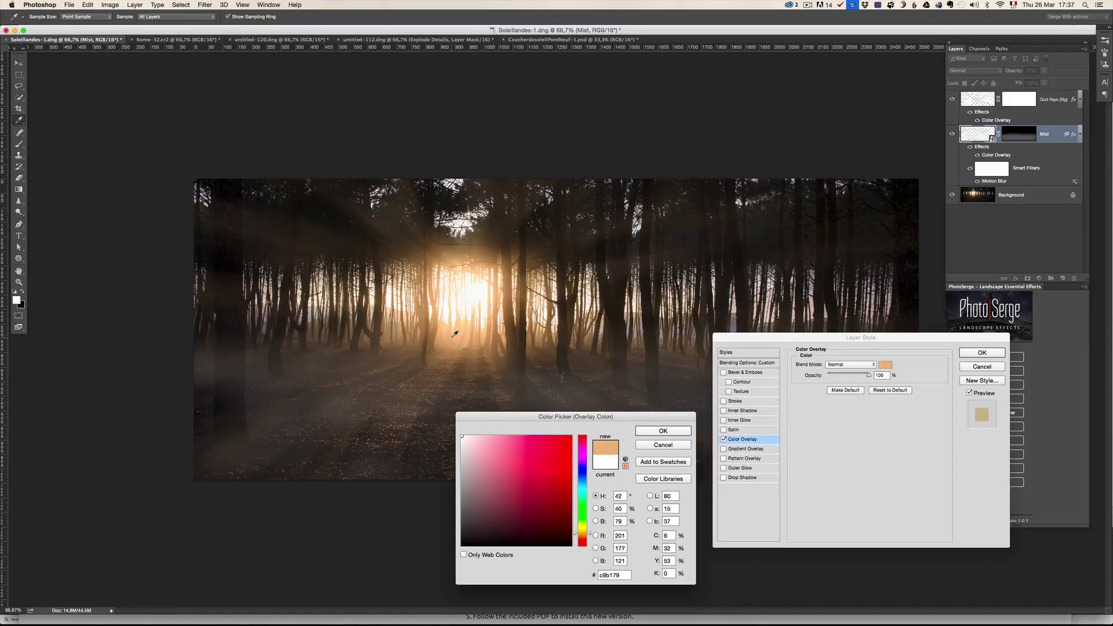
pyautogui.click(656, 431)
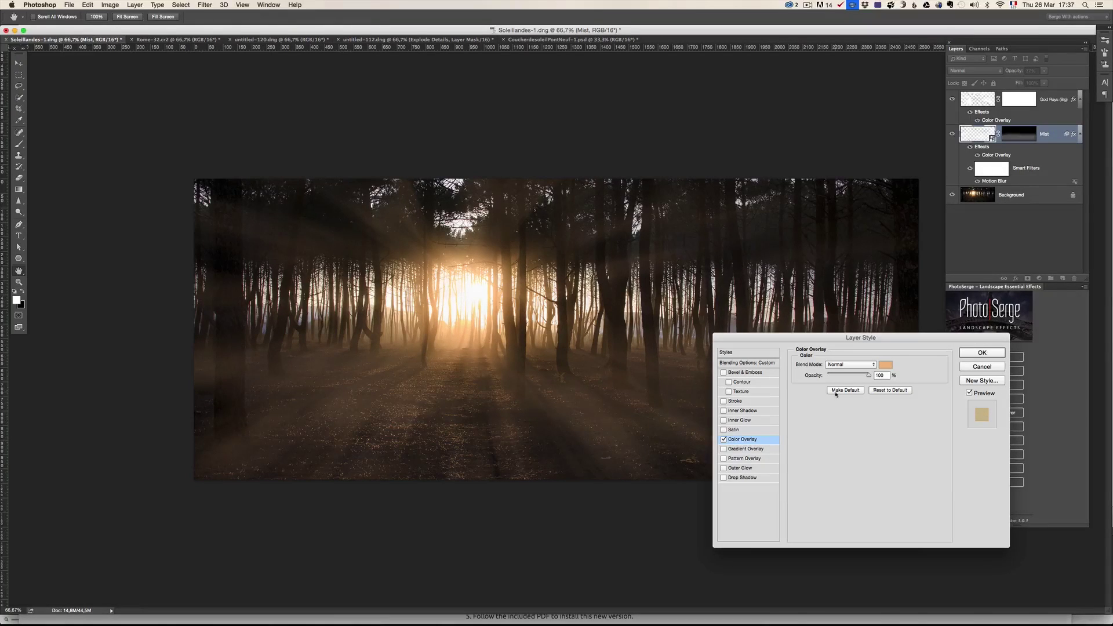
pyautogui.click(967, 354)
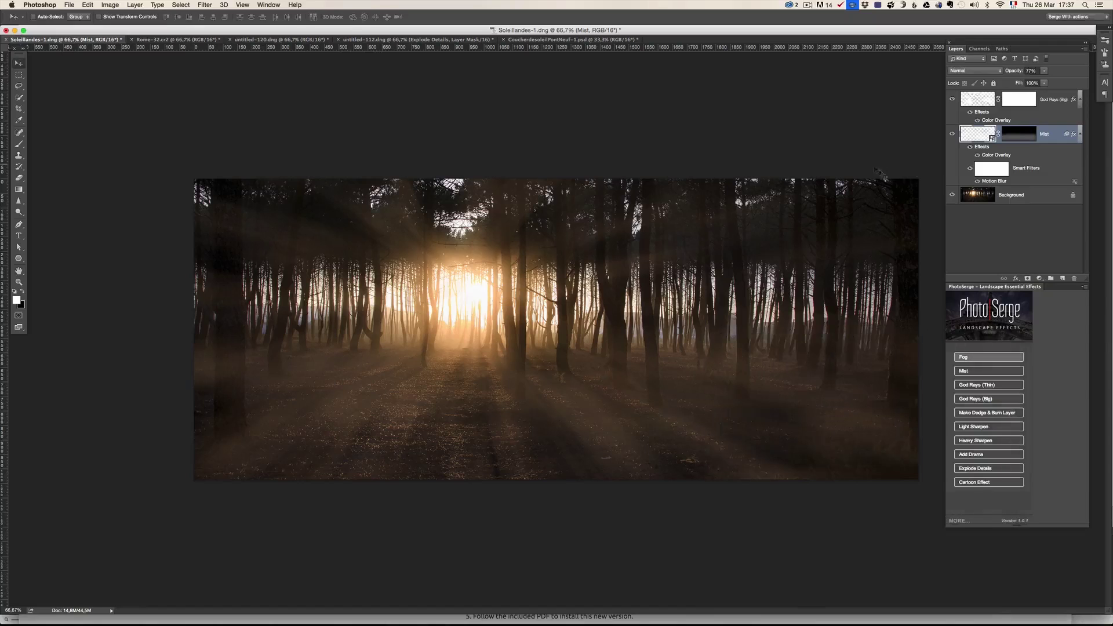
pyautogui.keyDown('alt'); pyautogui.click(952, 196); pyautogui.keyUp('alt')
pyautogui.keyDown('alt'); pyautogui.click(952, 196); pyautogui.keyUp('alt')
# Add a Drama layer to Rome-32.cr2 and paint it into the sky at 25% brush opacity
pyautogui.click(172, 39)
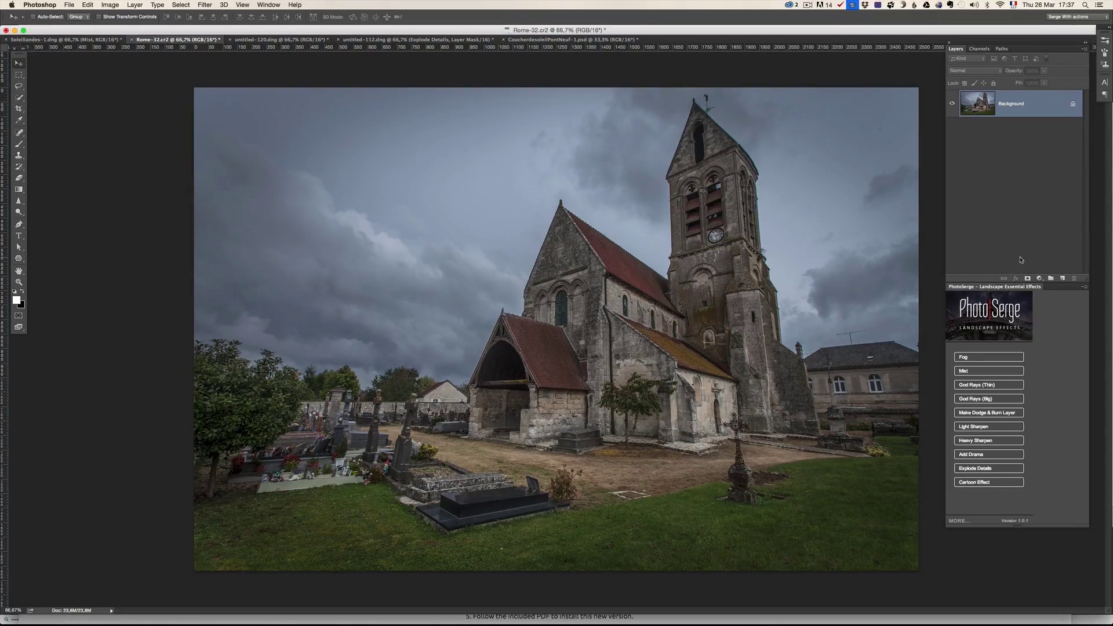
pyautogui.click(983, 456)
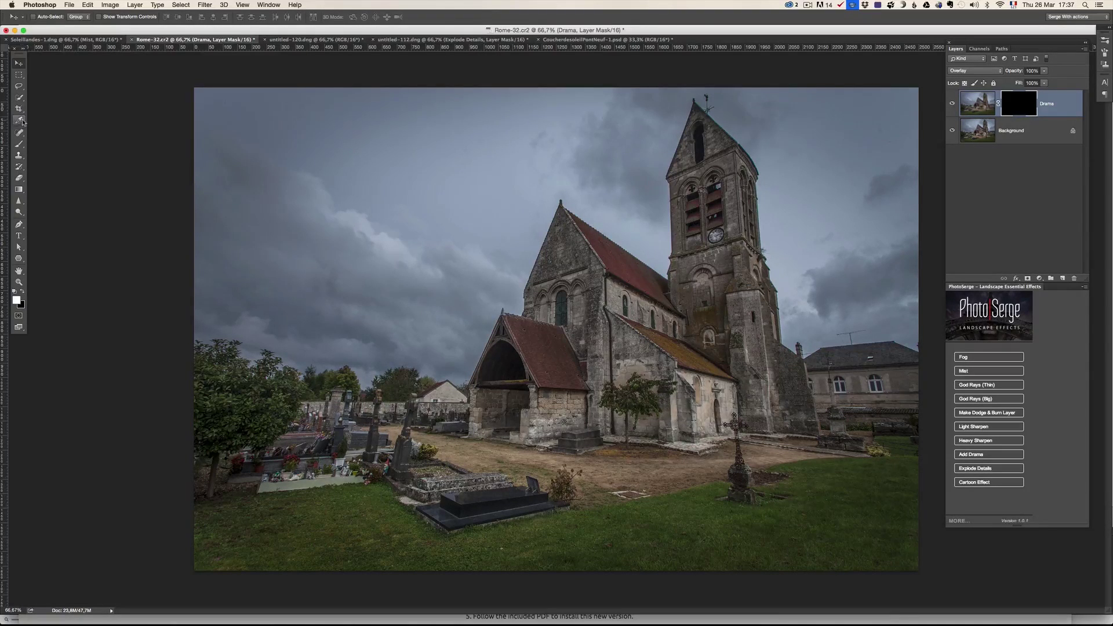
pyautogui.click(19, 144)
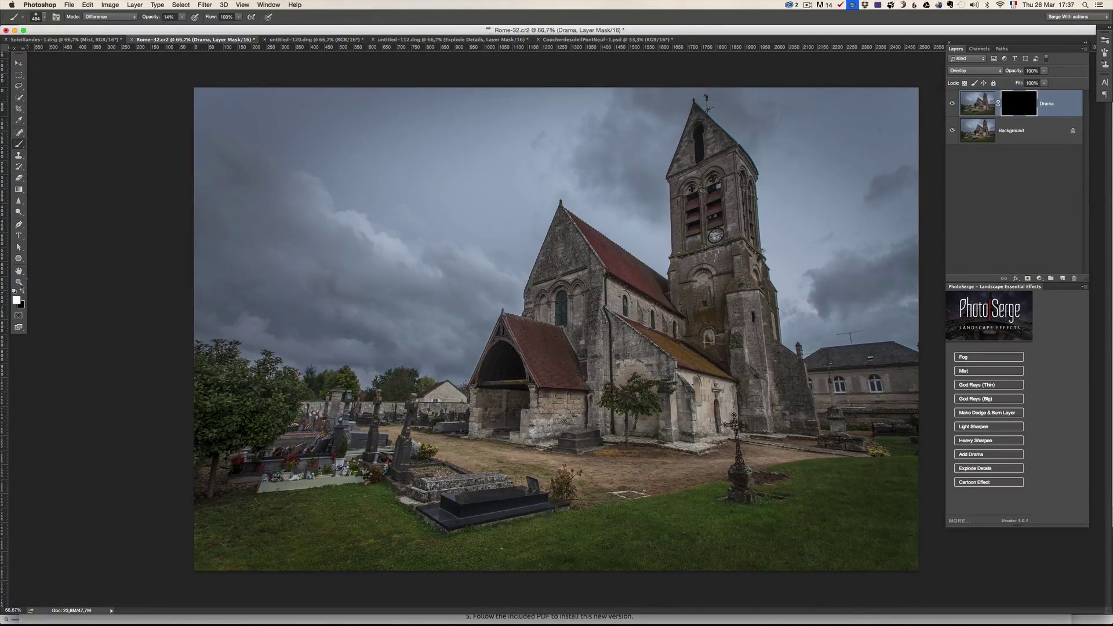
pyautogui.moveTo(149, 18); pyautogui.dragTo(155, 23)
pyautogui.moveTo(566, 129)
pyautogui.mouseDown()
pyautogui.moveTo(522, 192)
pyautogui.moveTo(498, 342)
pyautogui.moveTo(266, 249)
pyautogui.mouseUp()
pyautogui.moveTo(931, 219); pyautogui.dragTo(667, 255)
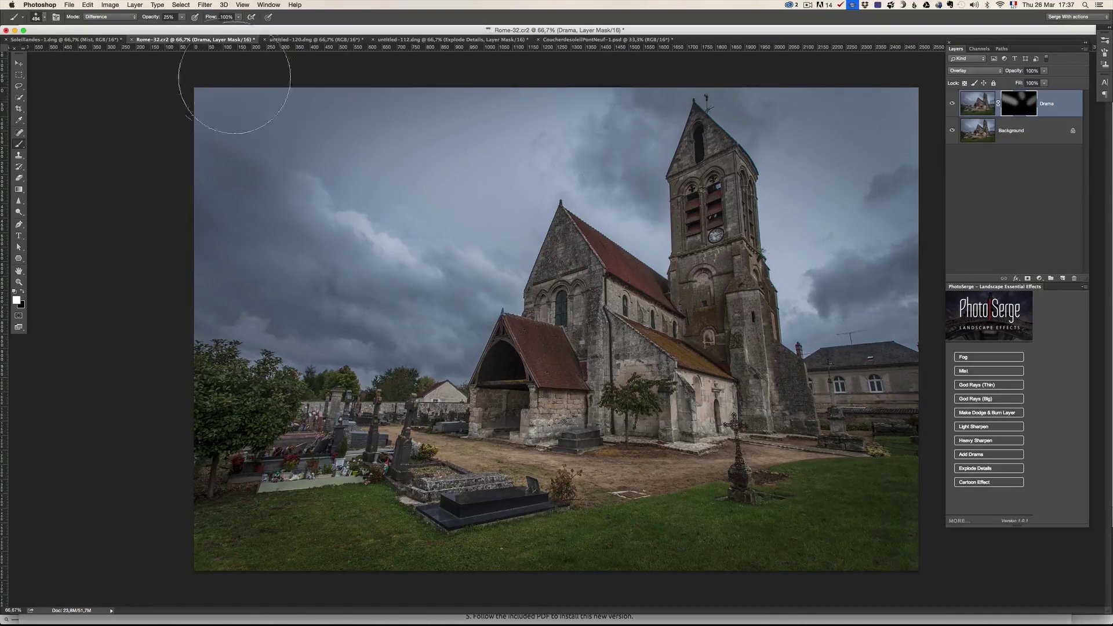
# Raise the brush opacity to 44% and darken the sky around the tower top
pyautogui.moveTo(151, 18); pyautogui.dragTo(164, 17)
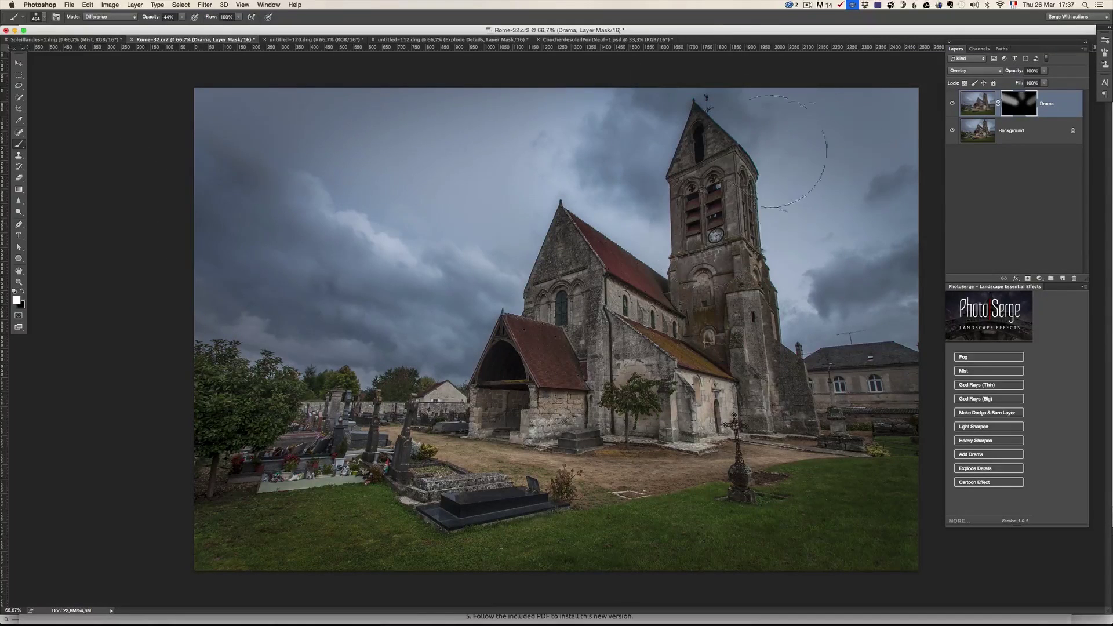
pyautogui.rightClick(849, 295)
pyautogui.click(458, 342)
pyautogui.moveTo(620, 120); pyautogui.dragTo(766, 124)
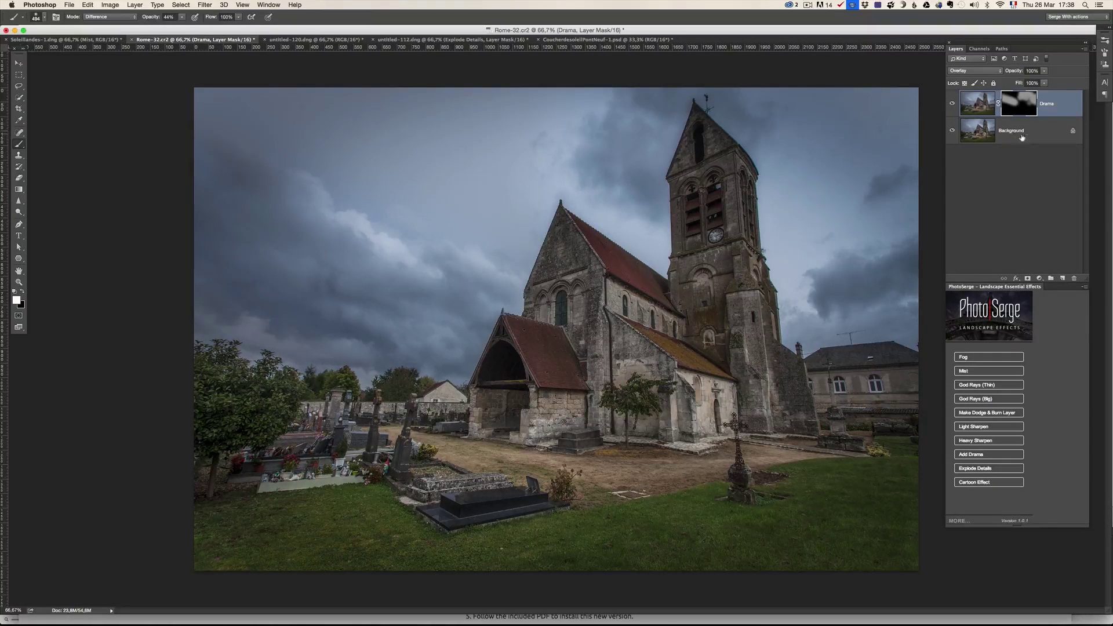
# Apply Explode Details to the church photo, inspect it at 100% zoom, and toggle it to compare
pyautogui.click(981, 470)
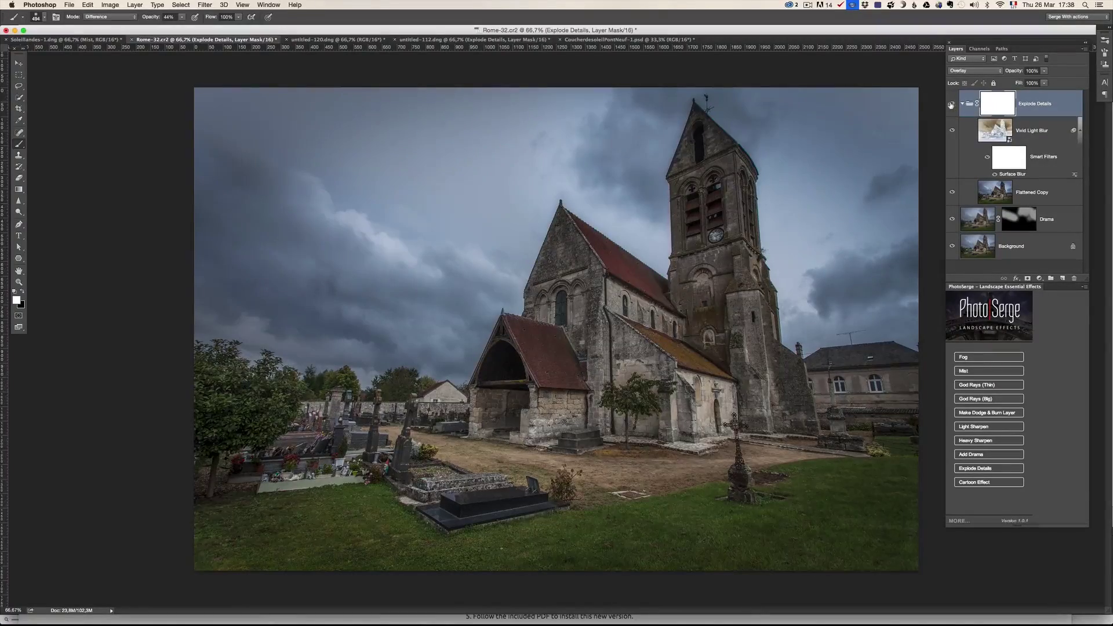
pyautogui.press('z')
pyautogui.press('super+plus')
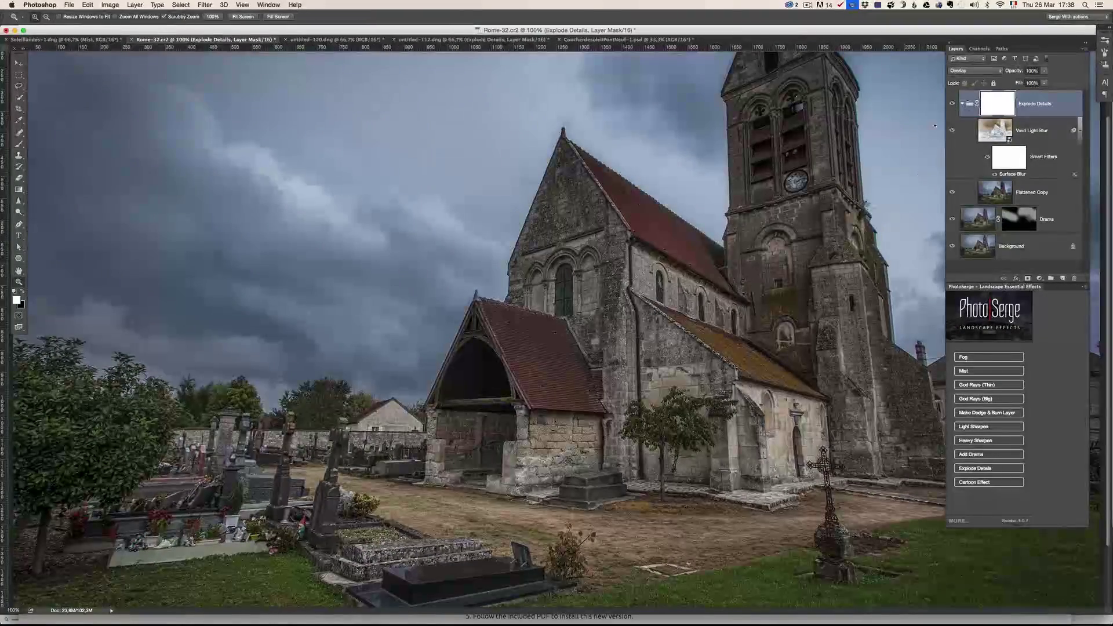
pyautogui.click(953, 104)
pyautogui.keyDown('alt'); pyautogui.click(547, 335); pyautogui.keyUp('alt')
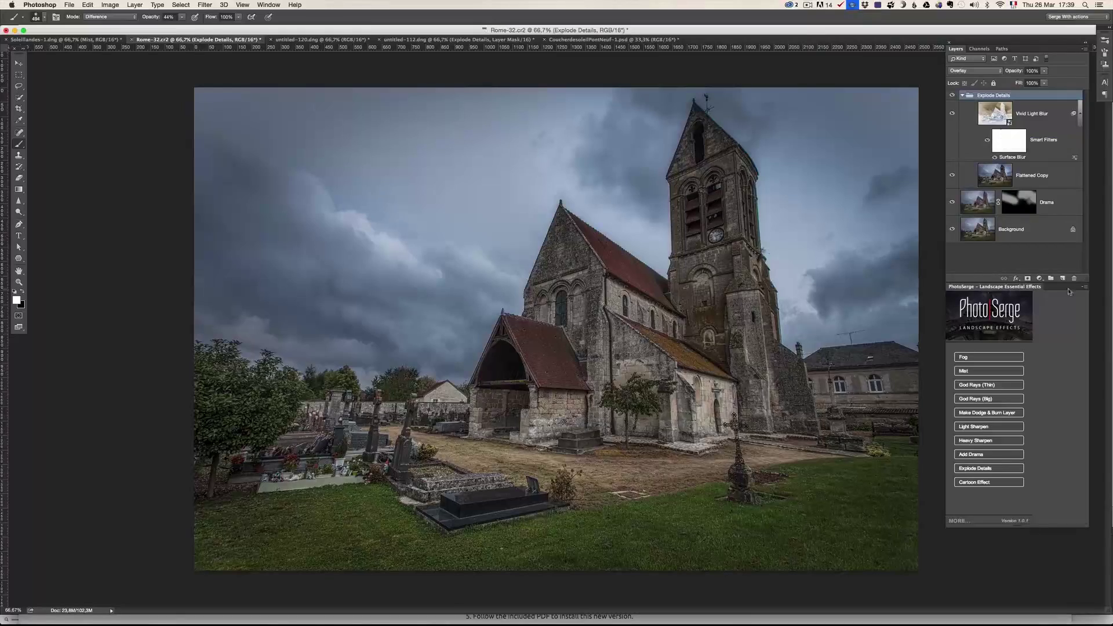
# Add a black mask to the Explode Details group and paint detail onto the church at 100% opacity
pyautogui.keyDown('alt'); pyautogui.click(1027, 278); pyautogui.keyUp('alt')
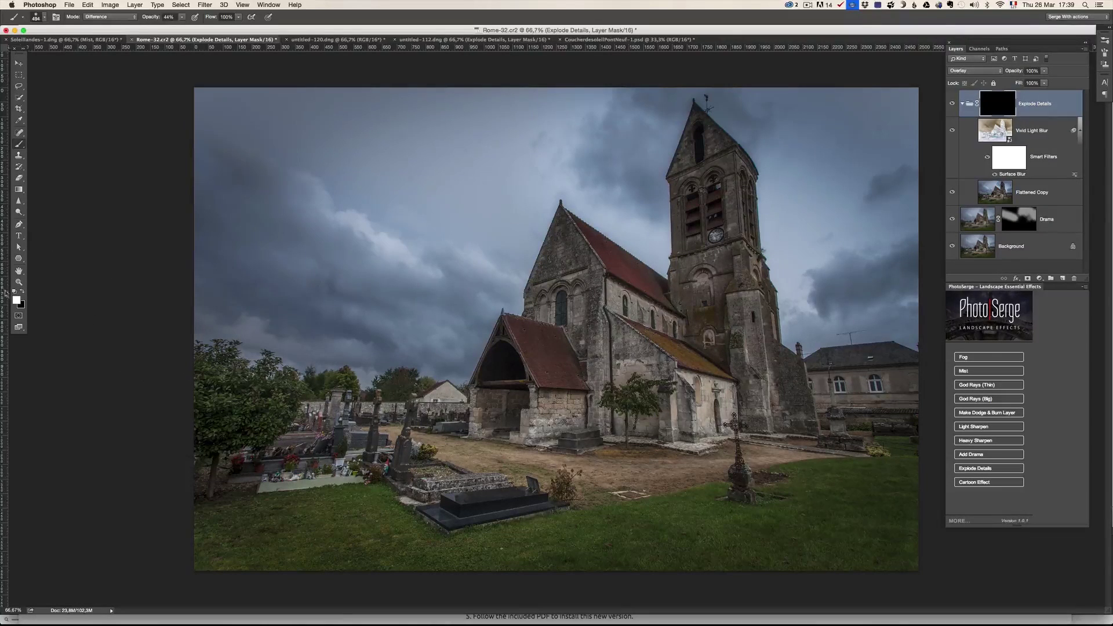
pyautogui.moveTo(649, 383)
pyautogui.mouseDown()
pyautogui.moveTo(600, 374)
pyautogui.moveTo(634, 349)
pyautogui.moveTo(643, 386)
pyautogui.moveTo(632, 406)
pyautogui.mouseUp()
pyautogui.moveTo(150, 17); pyautogui.dragTo(186, 19)
pyautogui.press('z')
pyautogui.click(707, 358)
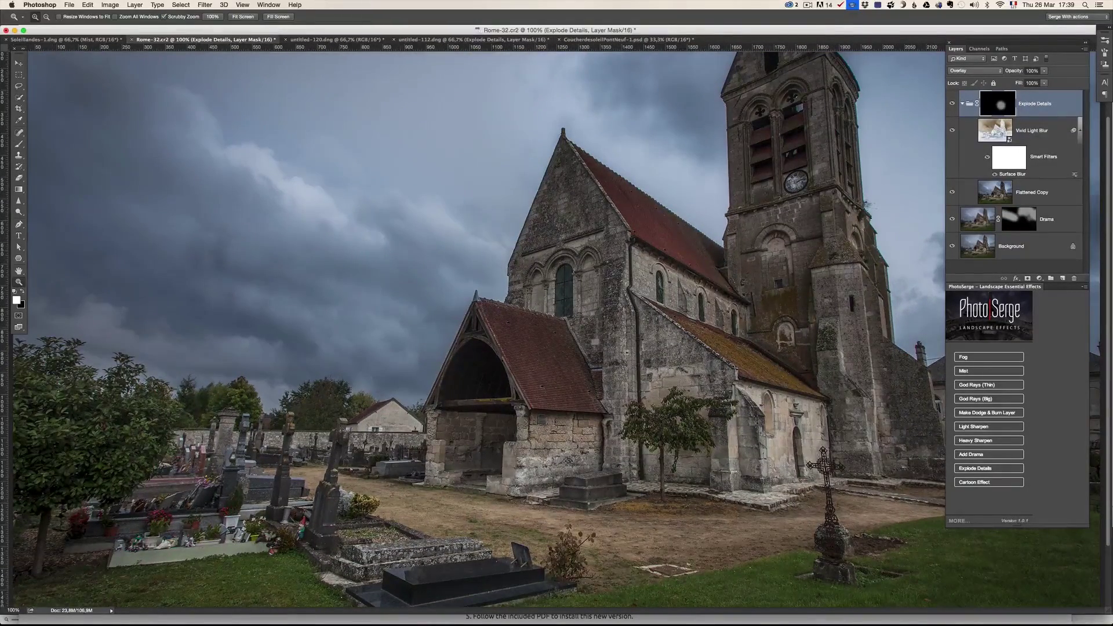
pyautogui.press('b')
pyautogui.moveTo(696, 376); pyautogui.dragTo(661, 387)
pyautogui.moveTo(580, 209)
pyautogui.mouseDown()
pyautogui.moveTo(579, 278)
pyautogui.moveTo(725, 435)
pyautogui.mouseUp()
pyautogui.moveTo(790, 218)
pyautogui.mouseDown()
pyautogui.moveTo(765, 219)
pyautogui.moveTo(789, 99)
pyautogui.mouseUp()
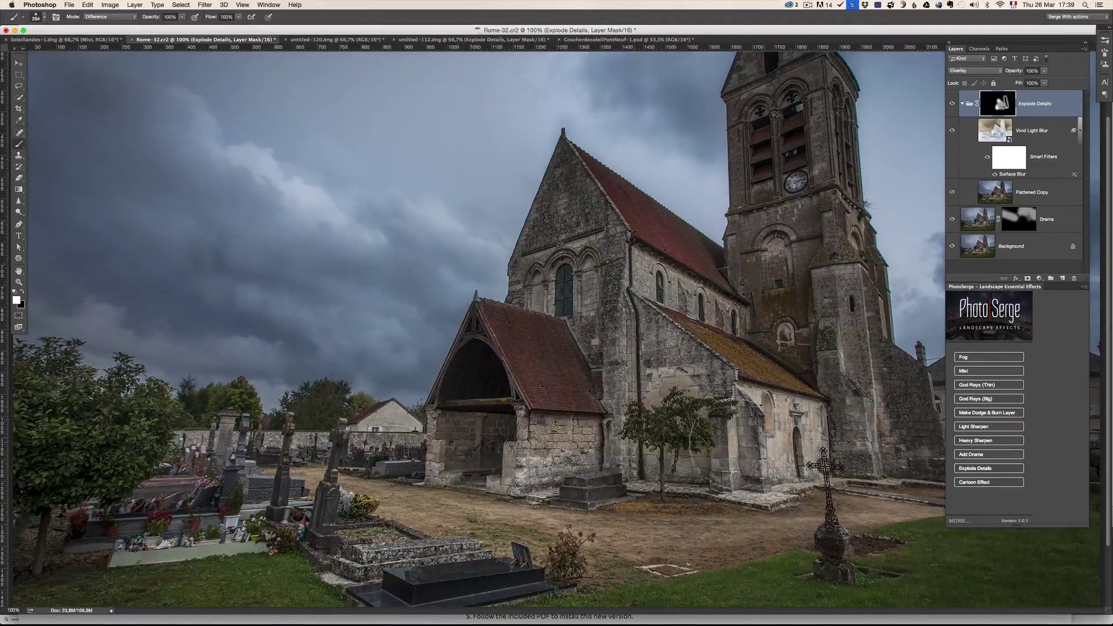
# Toggle Explode Details on and off for a before/after comparison, then zoom out to the full photo
pyautogui.click(952, 105)
pyautogui.click(951, 105)
pyautogui.click(952, 105)
pyautogui.click(952, 104)
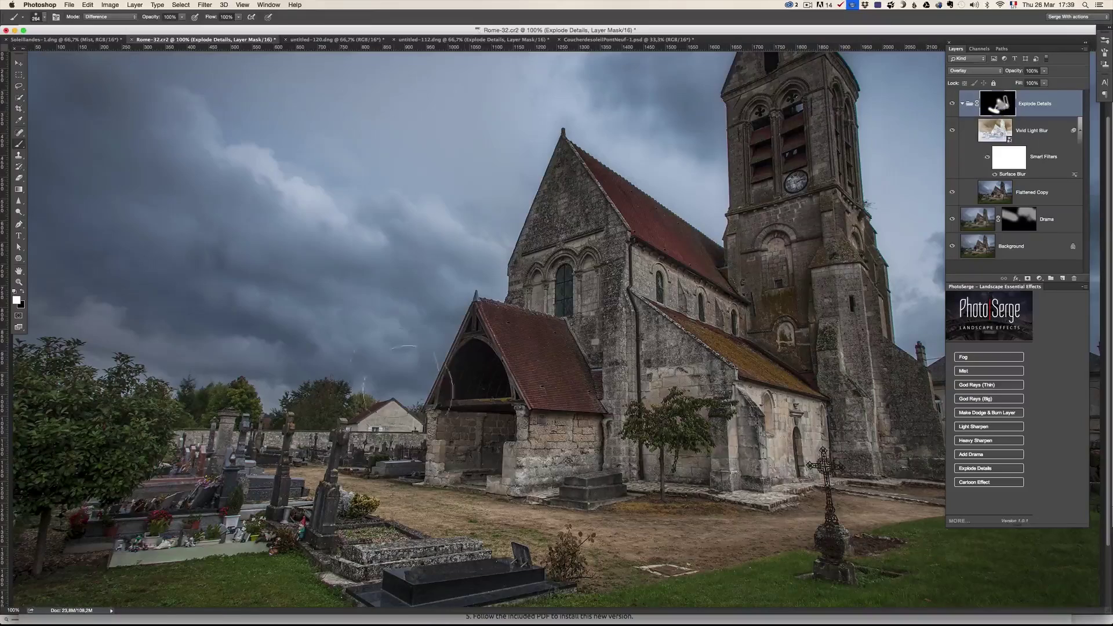
pyautogui.press('z')
pyautogui.keyDown('alt'); pyautogui.click(581, 377); pyautogui.keyUp('alt')
pyautogui.press('super+plus')
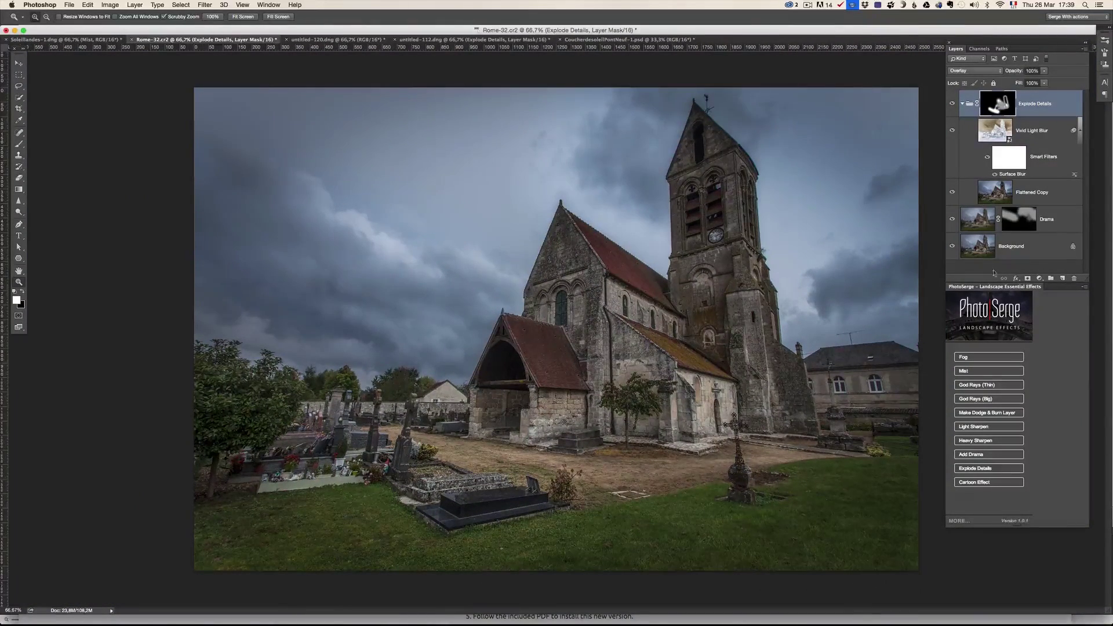
# Add Mist and paint it along the church photo's bottom with an 18%-opacity, ~512 px brush
pyautogui.click(987, 371)
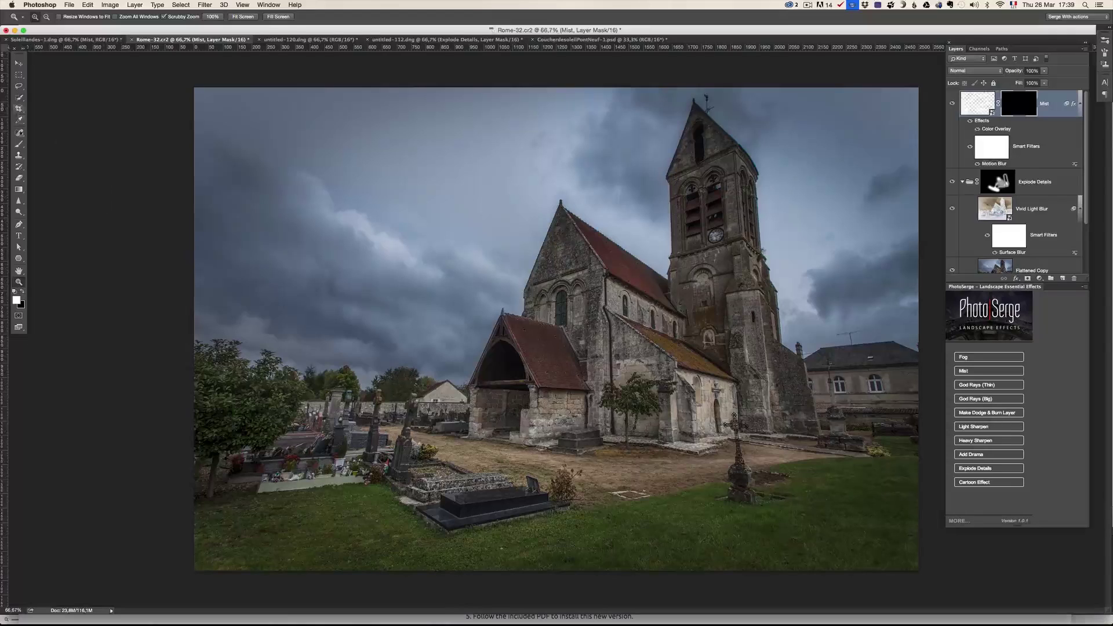
pyautogui.click(19, 144)
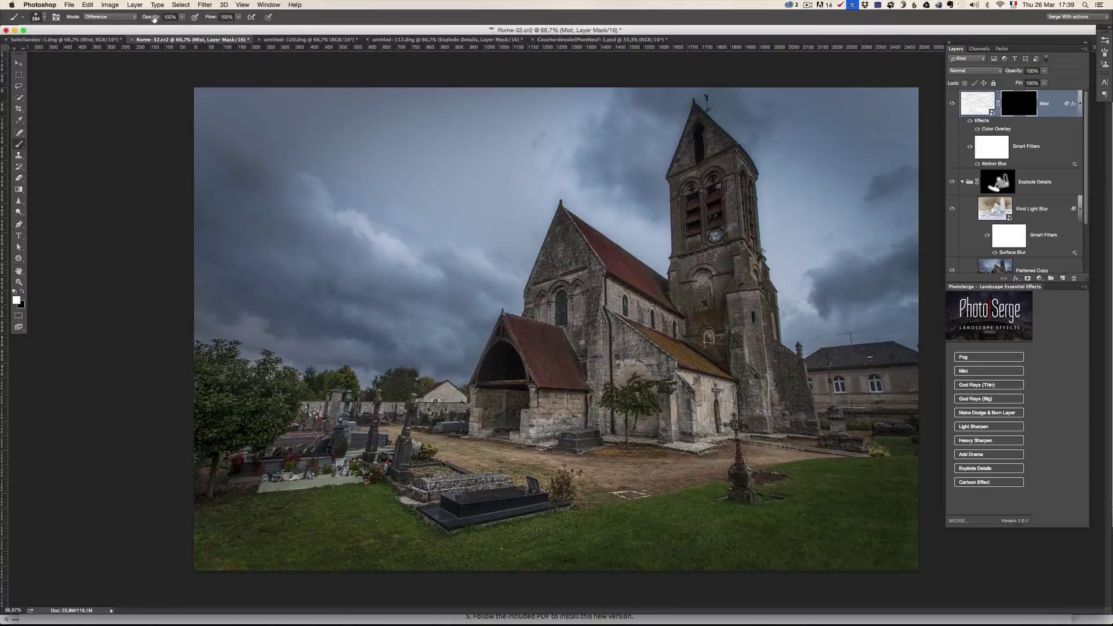
pyautogui.moveTo(152, 18); pyautogui.dragTo(105, 30)
pyautogui.moveTo(473, 502); pyautogui.dragTo(512, 505)
pyautogui.moveTo(795, 490)
pyautogui.mouseDown()
pyautogui.moveTo(70, 504)
pyautogui.moveTo(857, 529)
pyautogui.moveTo(962, 510)
pyautogui.moveTo(932, 460)
pyautogui.moveTo(112, 527)
pyautogui.moveTo(969, 534)
pyautogui.moveTo(671, 475)
pyautogui.mouseUp()
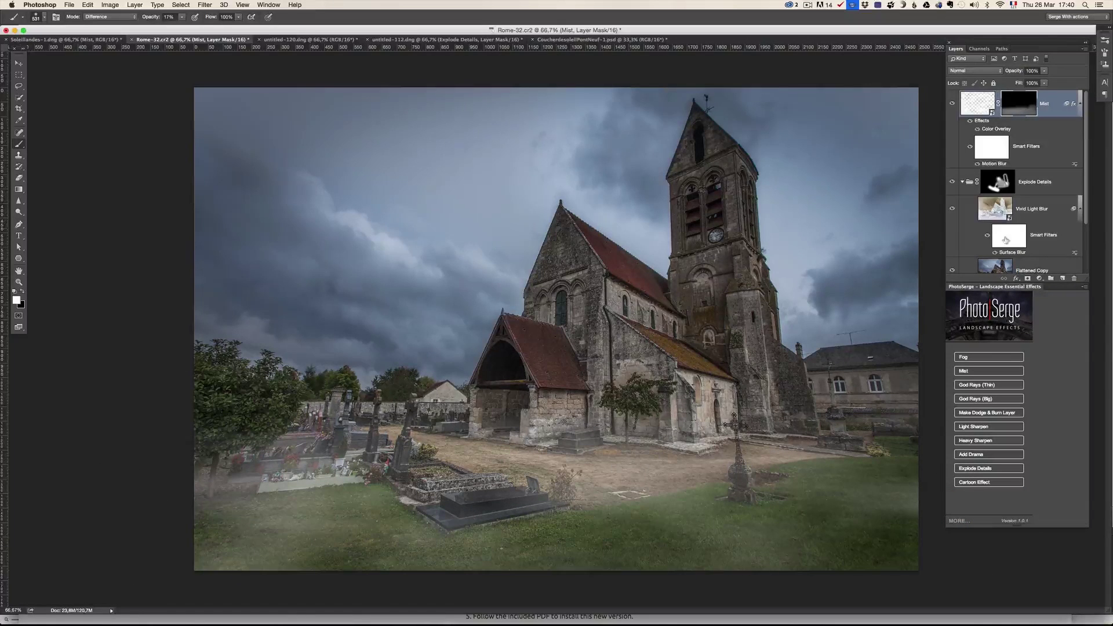
# Compare the church photo with and without the mist, then bring up untitled-120.dng
pyautogui.scroll(-3, 1016, 224)
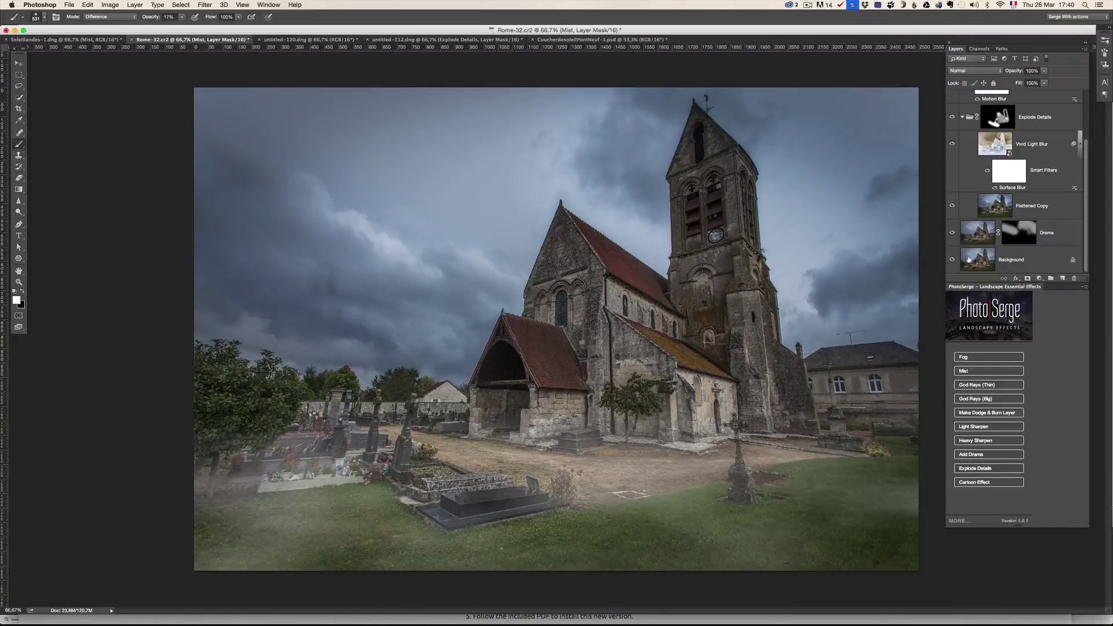
pyautogui.keyDown('alt'); pyautogui.click(952, 261); pyautogui.keyUp('alt')
pyautogui.keyDown('alt'); pyautogui.click(951, 260); pyautogui.keyUp('alt')
pyautogui.keyDown('alt'); pyautogui.click(951, 260); pyautogui.keyUp('alt')
pyautogui.keyDown('alt'); pyautogui.click(951, 260); pyautogui.keyUp('alt')
pyautogui.keyDown('alt'); pyautogui.click(950, 260); pyautogui.keyUp('alt')
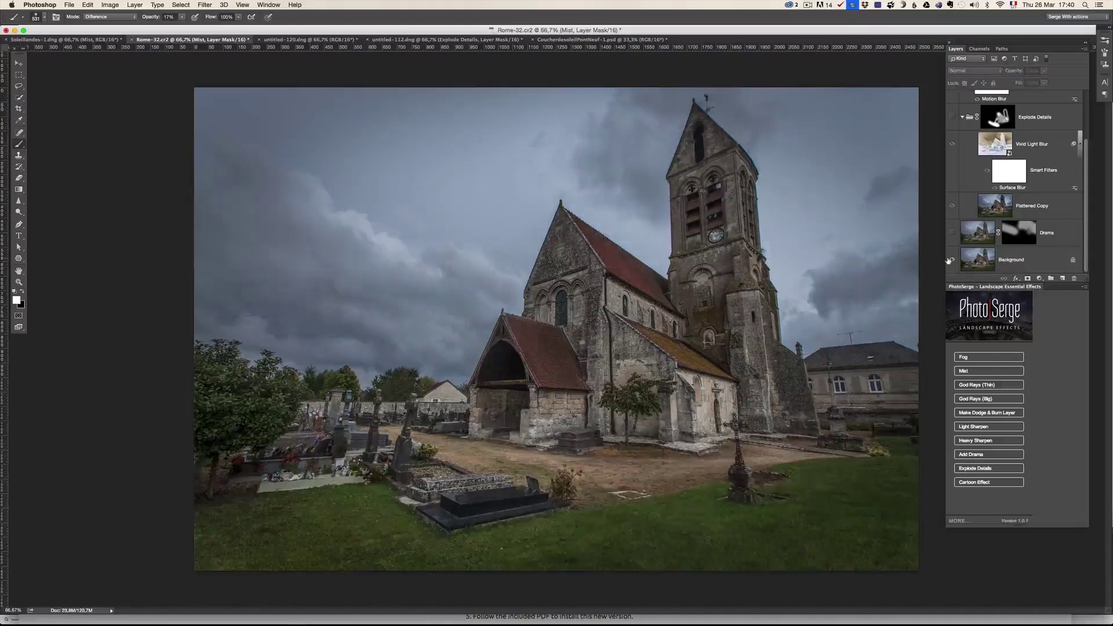
pyautogui.keyDown('alt'); pyautogui.click(951, 260); pyautogui.keyUp('alt')
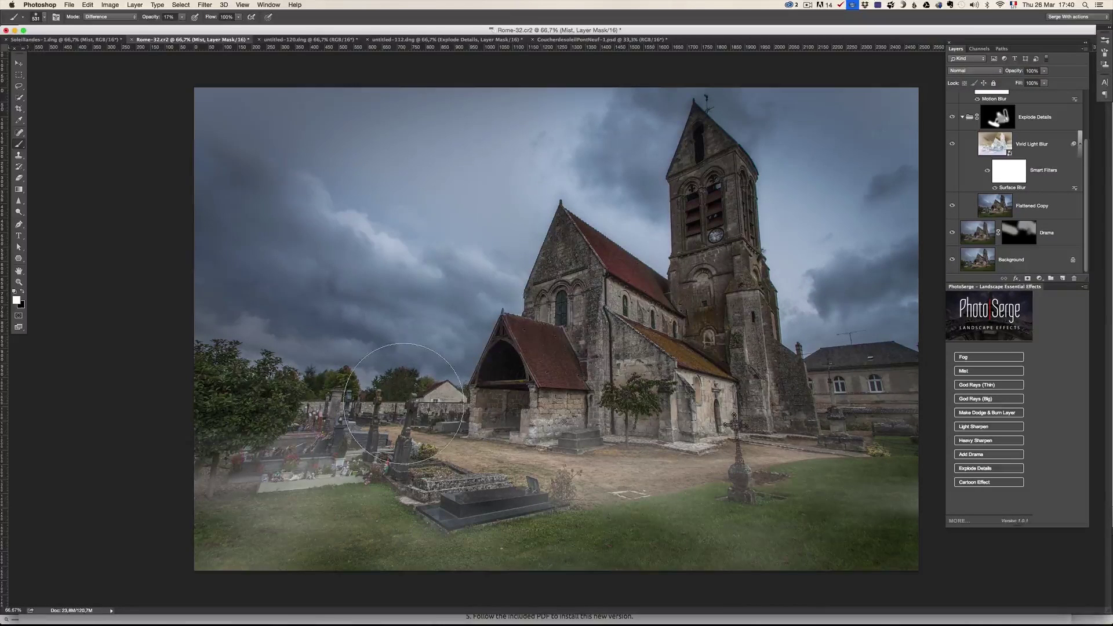
pyautogui.click(292, 40)
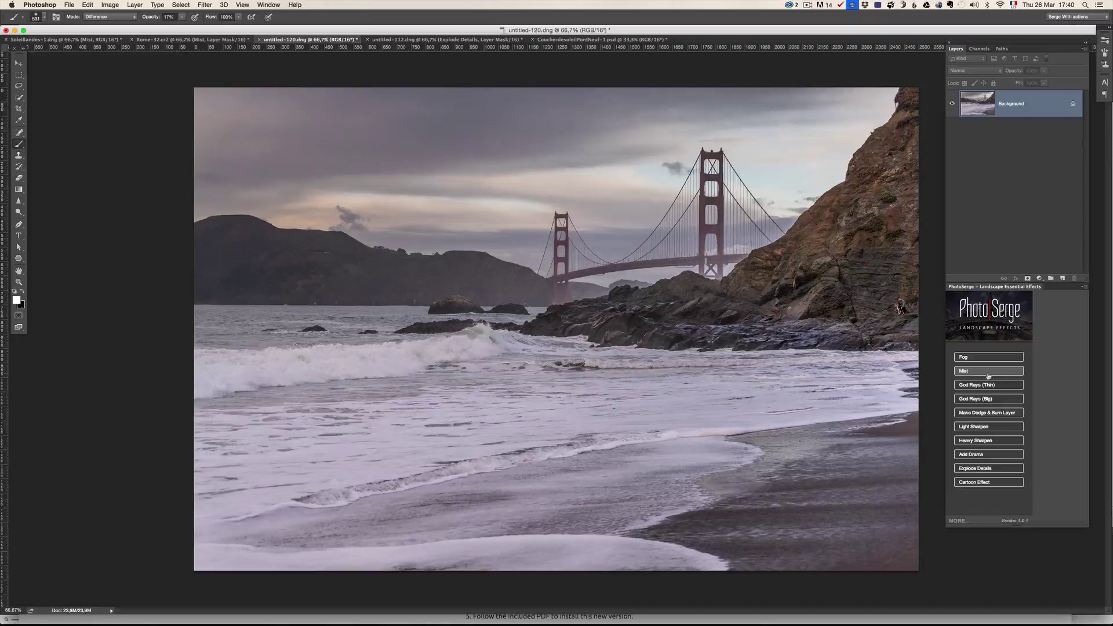
# Add a Mist layer to the Golden Gate photo and paint soft mist over the hills and bridge
pyautogui.click(984, 373)
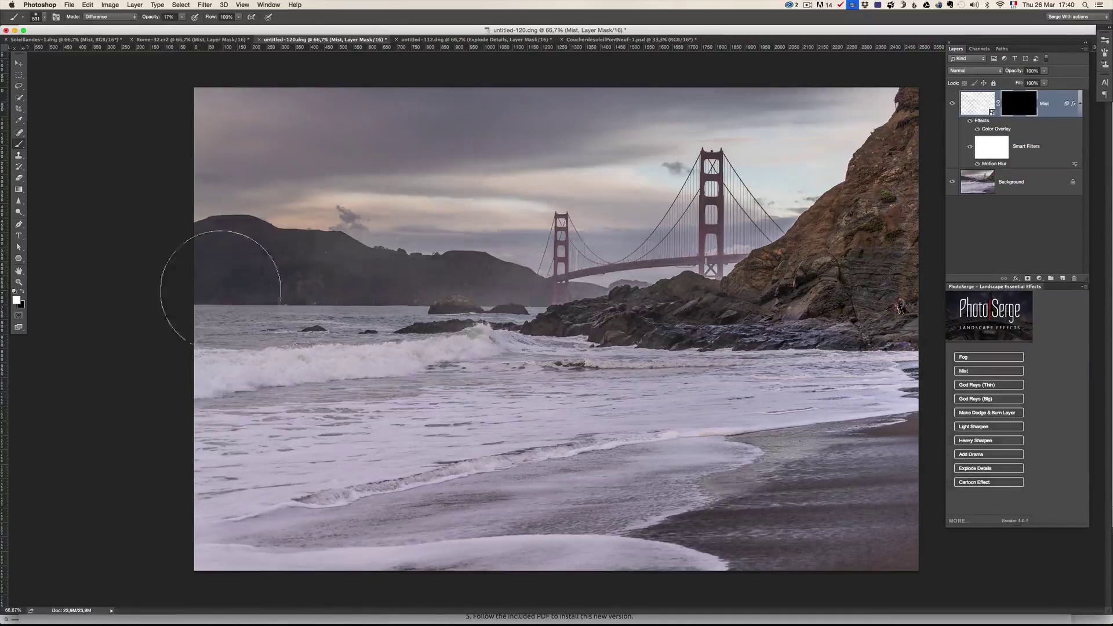
pyautogui.moveTo(766, 267); pyautogui.dragTo(290, 293)
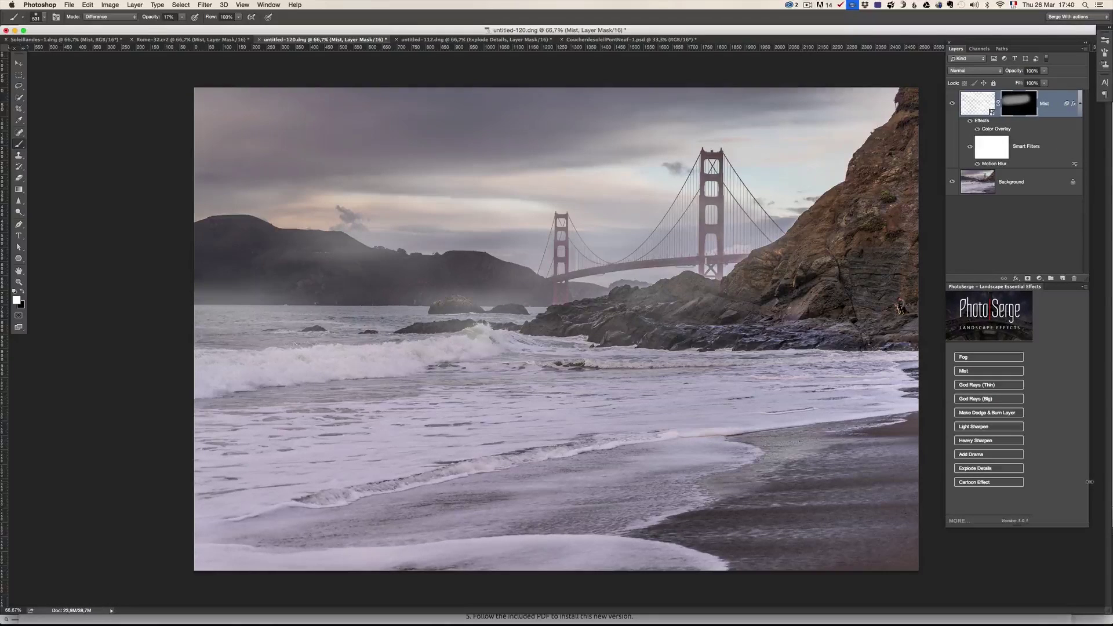
# Add a Fog layer, paint fog over the lower beach and surf, and toggle it to compare
pyautogui.click(978, 359)
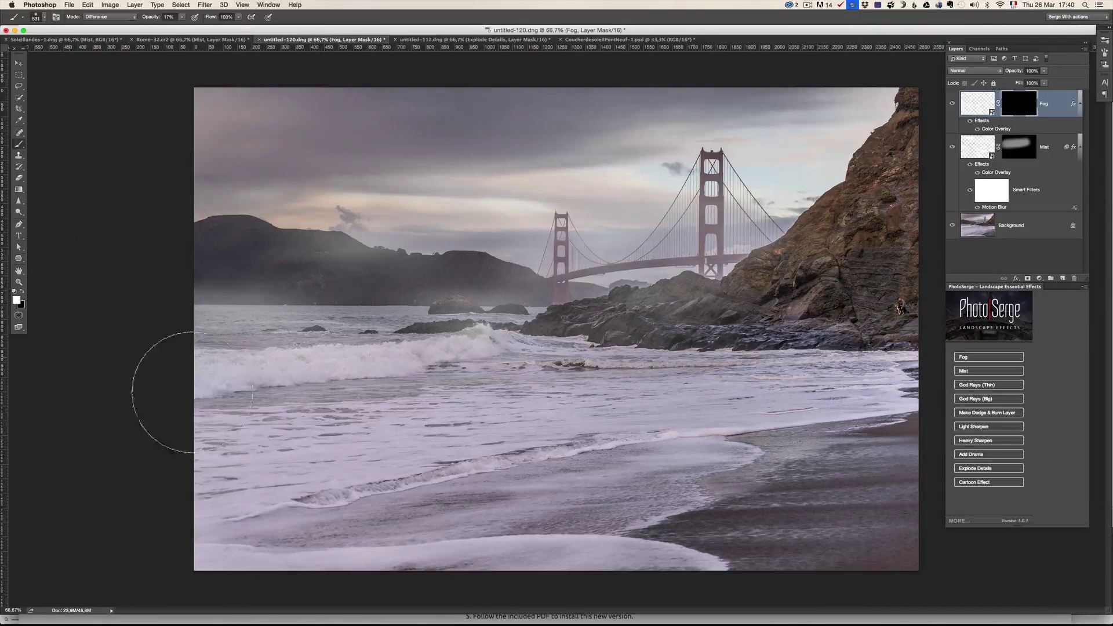
pyautogui.moveTo(926, 428)
pyautogui.mouseDown()
pyautogui.moveTo(311, 460)
pyautogui.moveTo(841, 518)
pyautogui.moveTo(629, 551)
pyautogui.moveTo(882, 394)
pyautogui.moveTo(266, 459)
pyautogui.moveTo(526, 432)
pyautogui.moveTo(542, 360)
pyautogui.moveTo(497, 398)
pyautogui.moveTo(580, 325)
pyautogui.mouseUp()
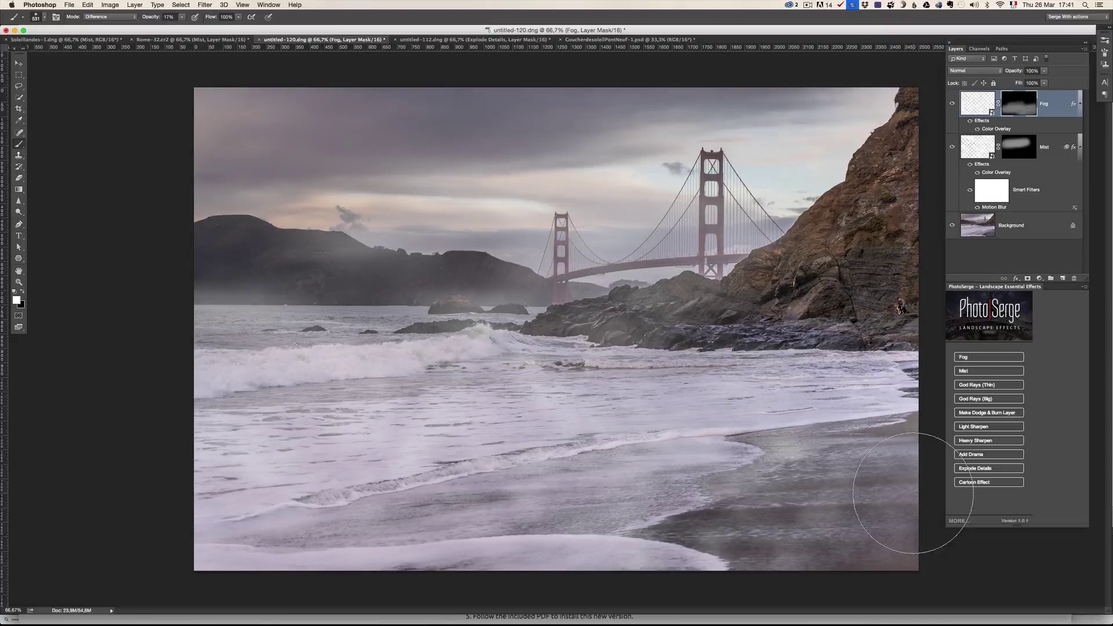
pyautogui.click(951, 105)
pyautogui.click(951, 105)
# Apply a Gaussian Blur with a radius of about 8 pixels to the Fog layer's image
pyautogui.click(977, 105)
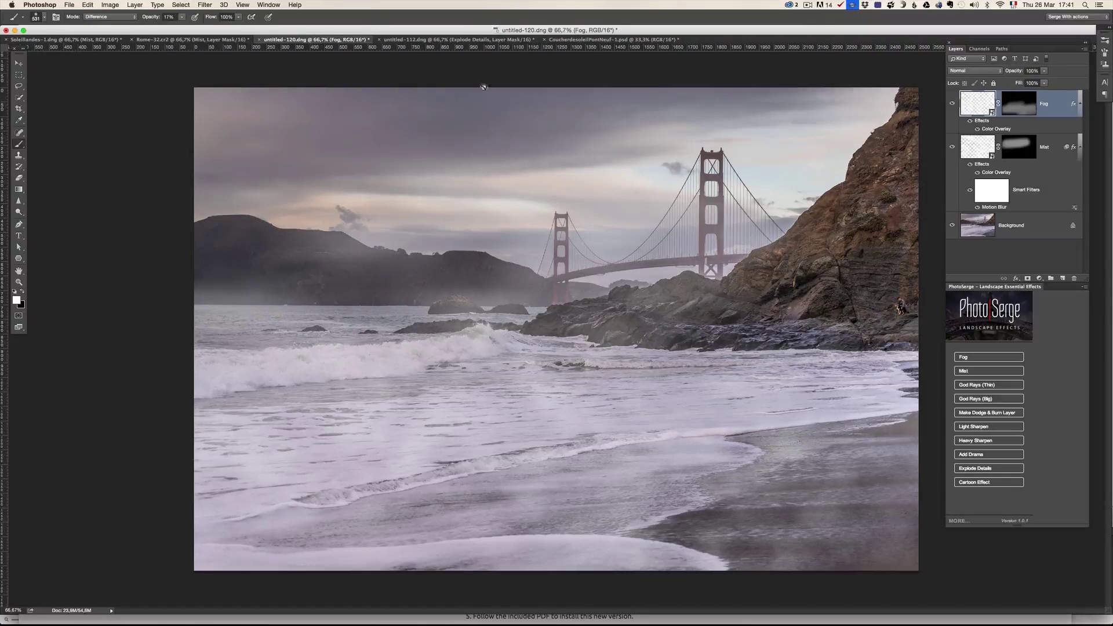
pyautogui.click(207, 6)
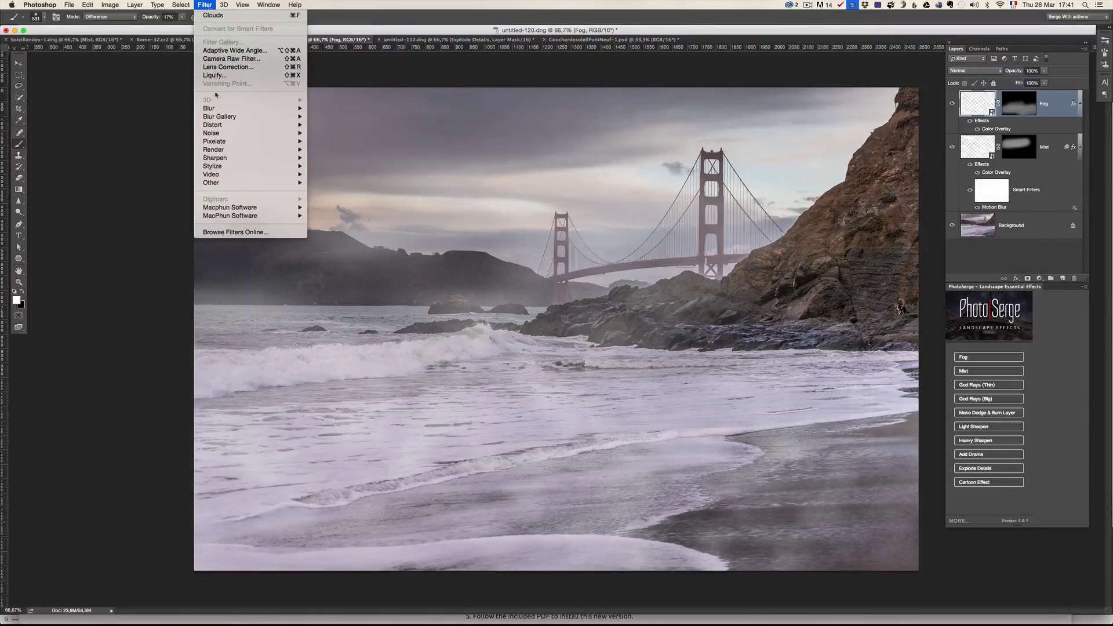
pyautogui.moveTo(220, 108)
pyautogui.click(334, 140)
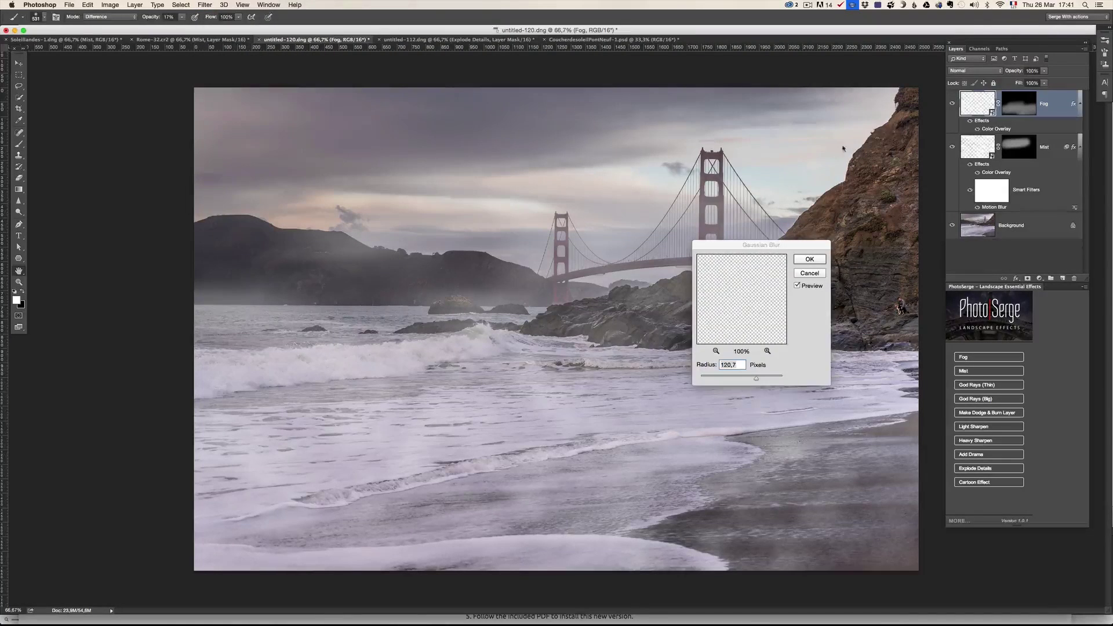
pyautogui.moveTo(756, 378)
pyautogui.mouseDown()
pyautogui.moveTo(730, 379)
pyautogui.moveTo(743, 380)
pyautogui.mouseUp()
# Confirm the blur and change the Fog layer's Color Overlay to a pale pink
pyautogui.click(809, 259)
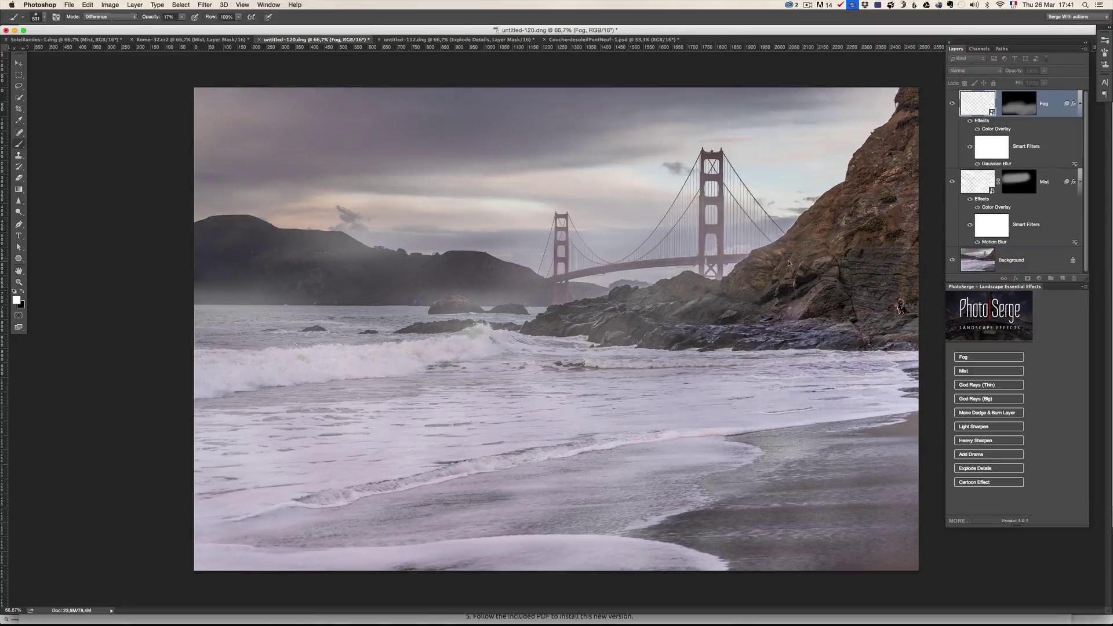
pyautogui.doubleClick(1004, 130)
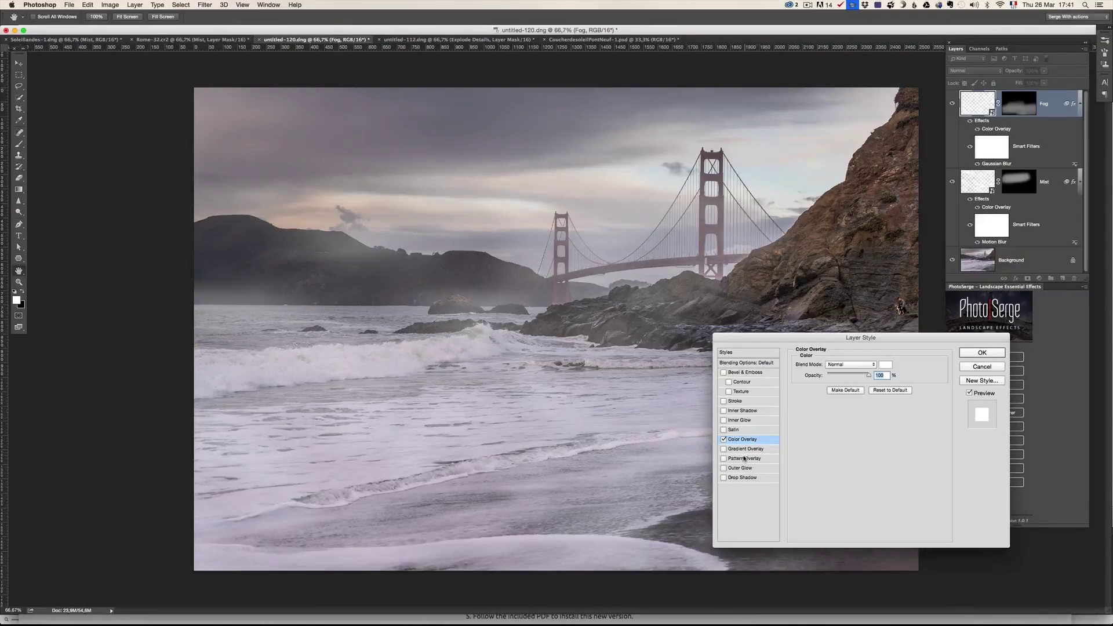
pyautogui.click(884, 365)
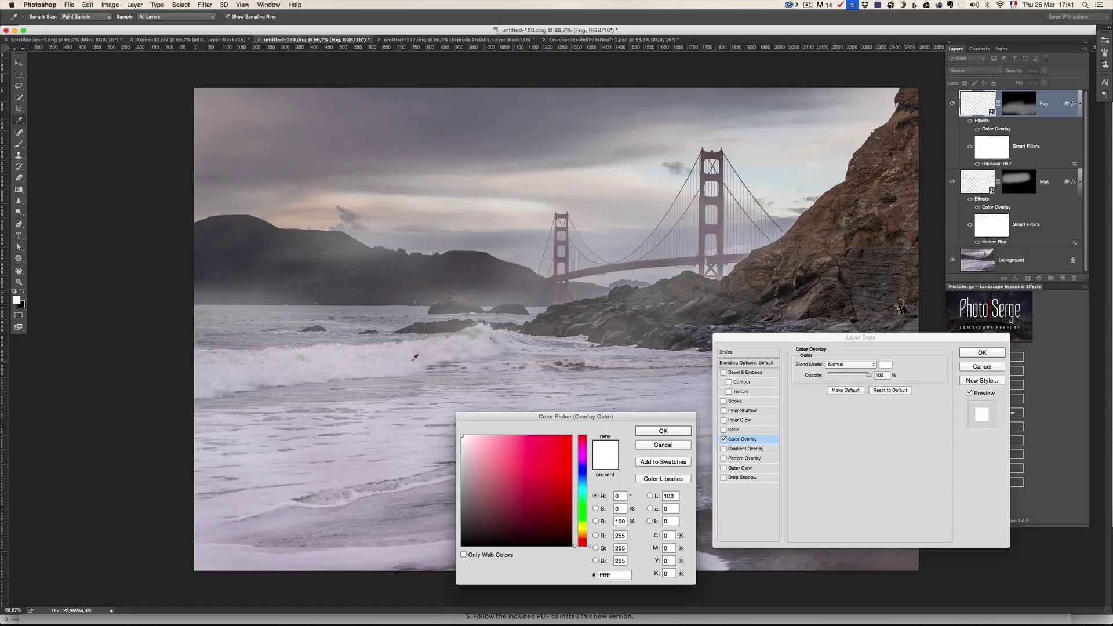
pyautogui.click(582, 456)
pyautogui.click(478, 449)
pyautogui.moveTo(479, 449); pyautogui.dragTo(471, 442)
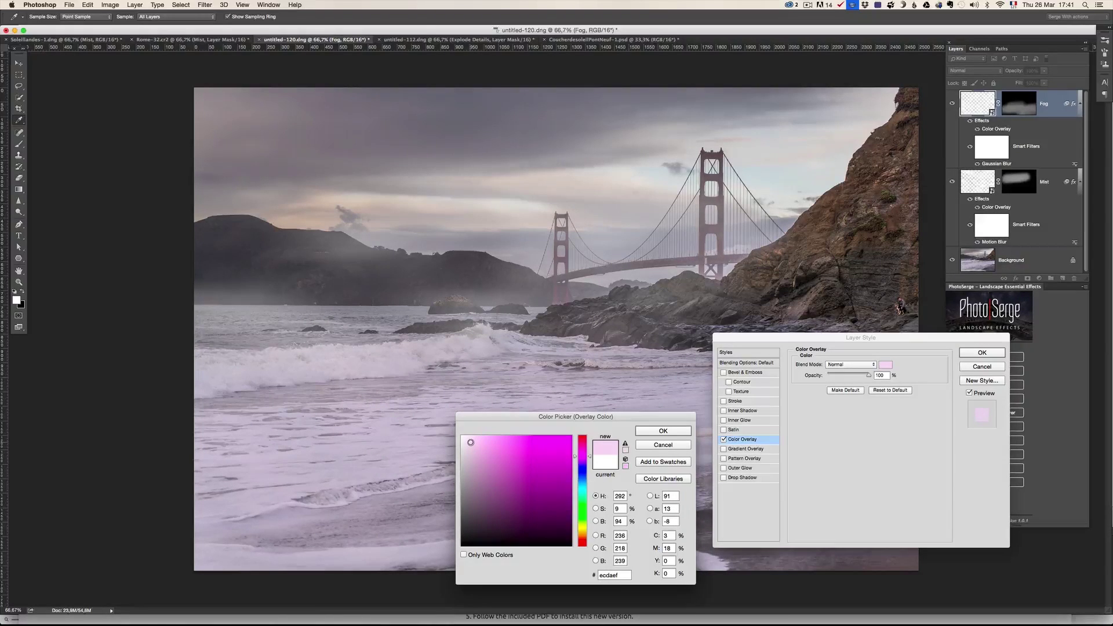
pyautogui.click(663, 430)
pyautogui.click(968, 354)
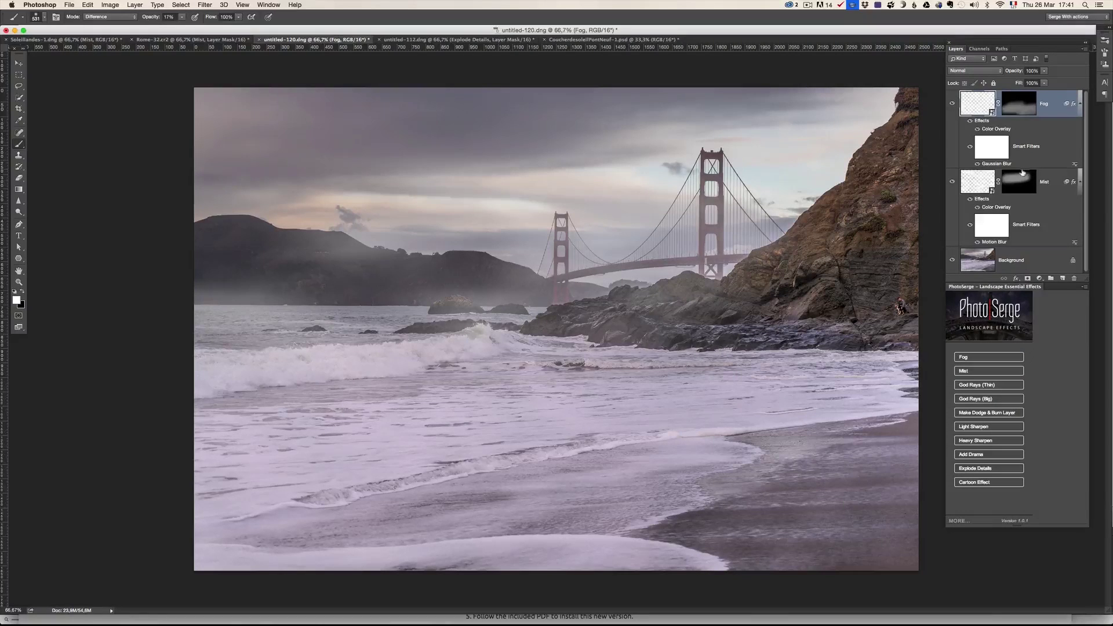
# Set the Mist Color Overlay to grey-lilac bdb6c2 sampled from the photo, then compare
pyautogui.doubleClick(999, 208)
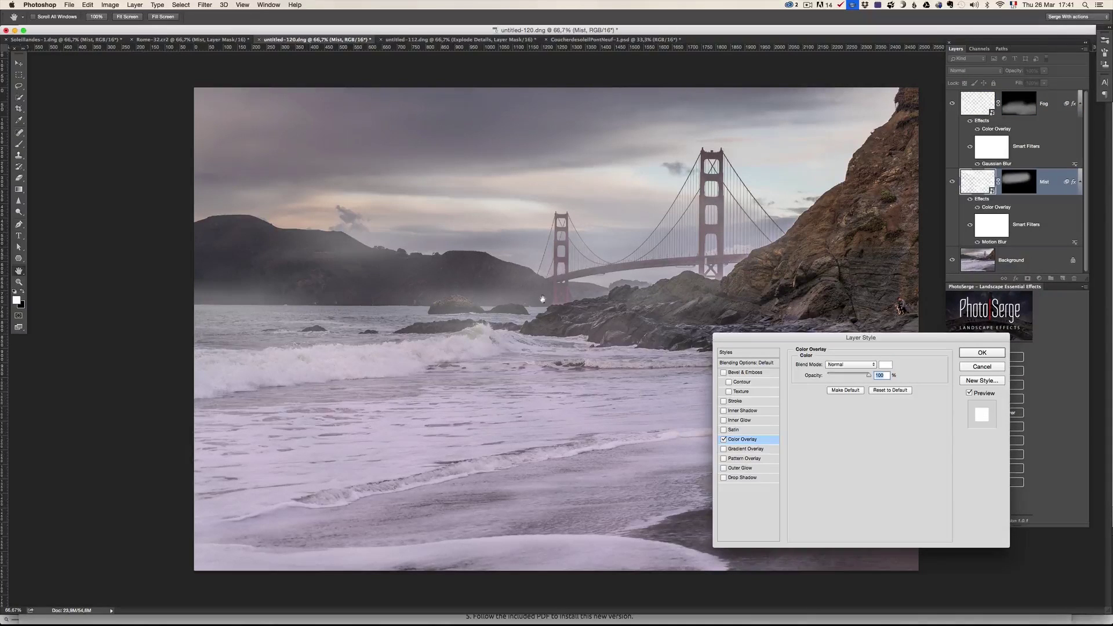
pyautogui.click(886, 365)
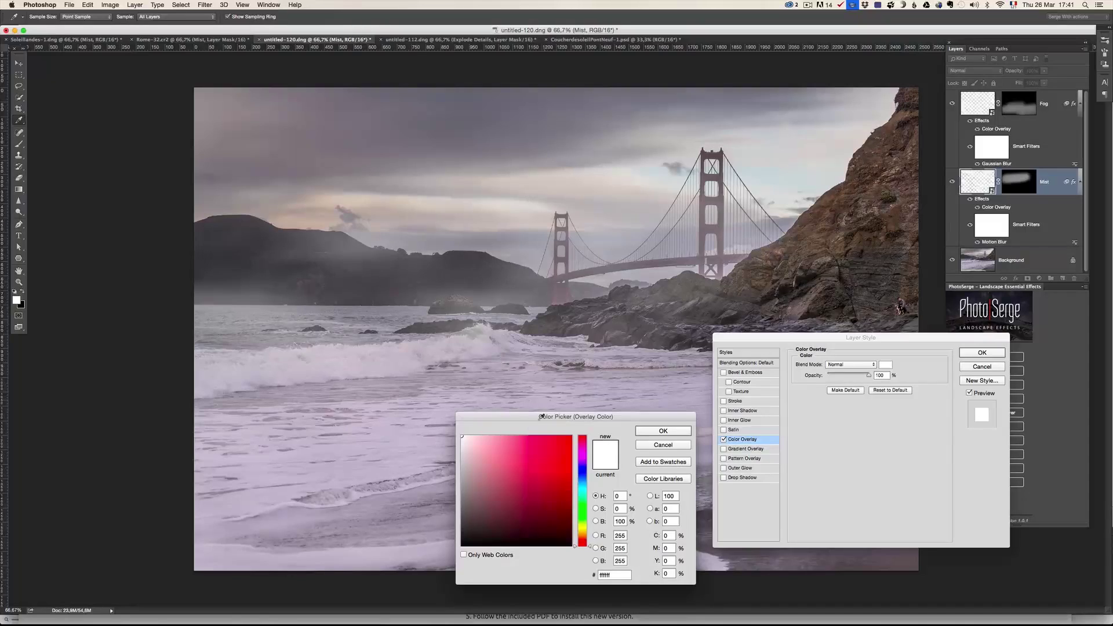
pyautogui.click(399, 356)
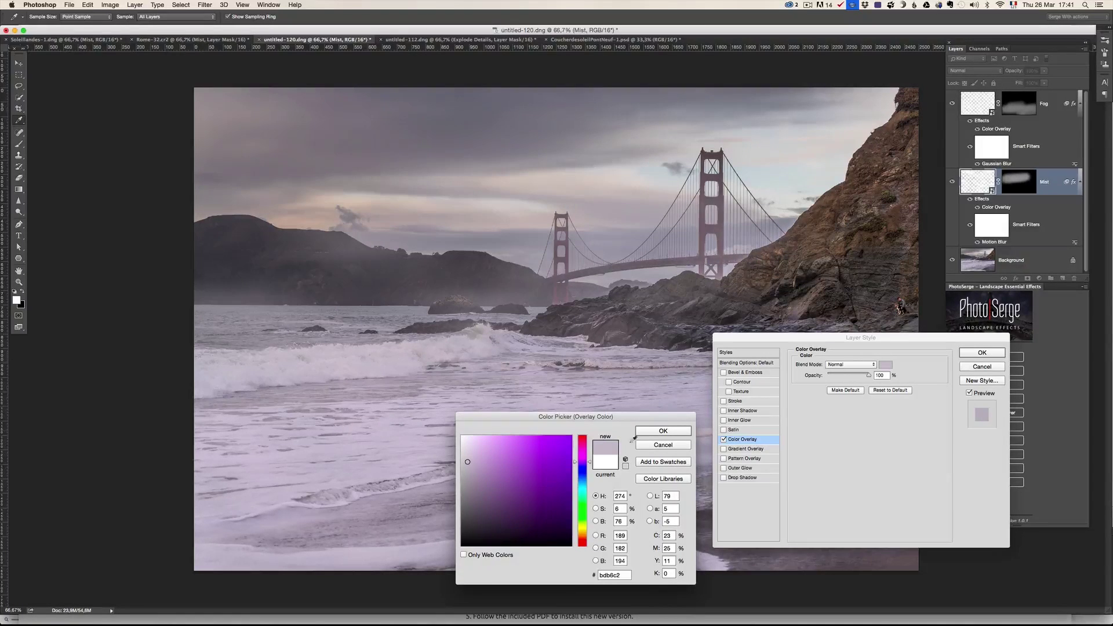
pyautogui.click(656, 432)
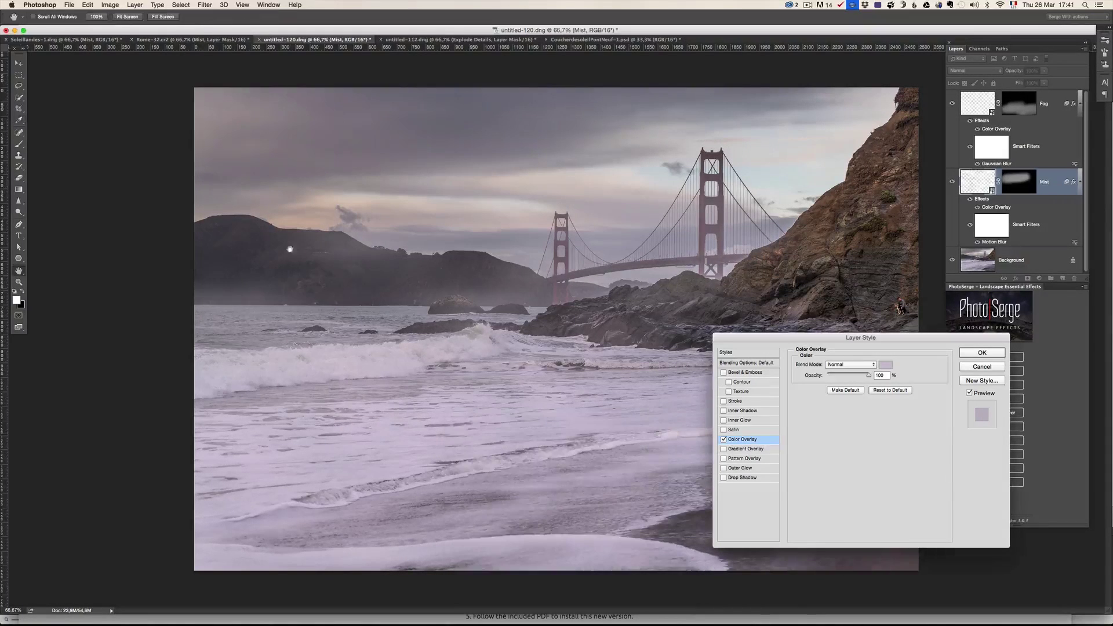
pyautogui.click(975, 355)
pyautogui.keyDown('alt'); pyautogui.click(951, 261); pyautogui.keyUp('alt')
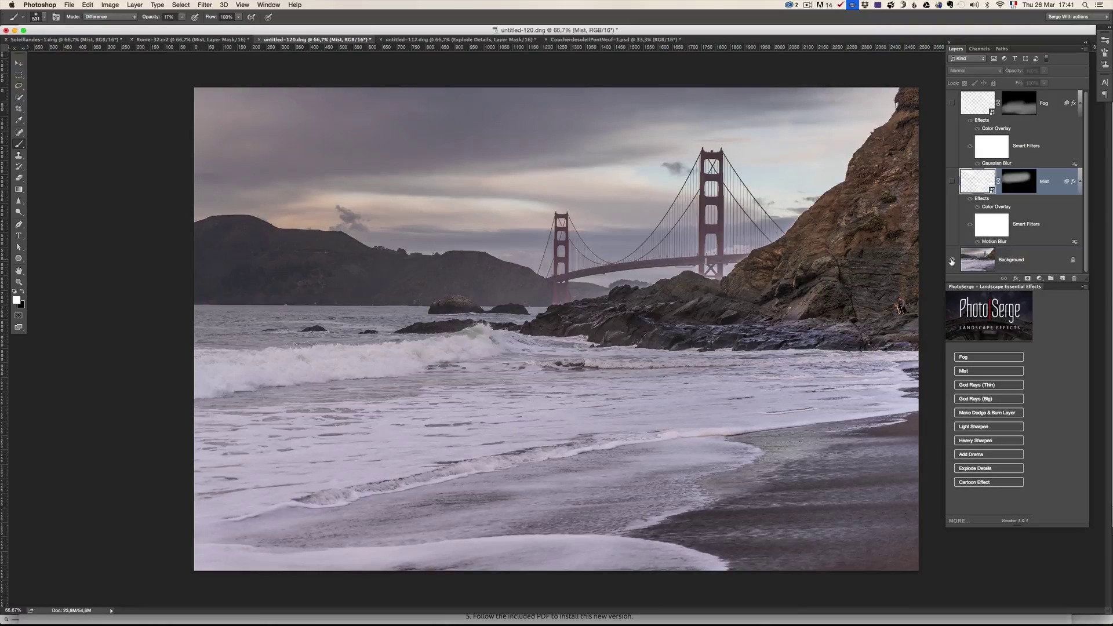
pyautogui.keyDown('alt'); pyautogui.click(951, 261); pyautogui.keyUp('alt')
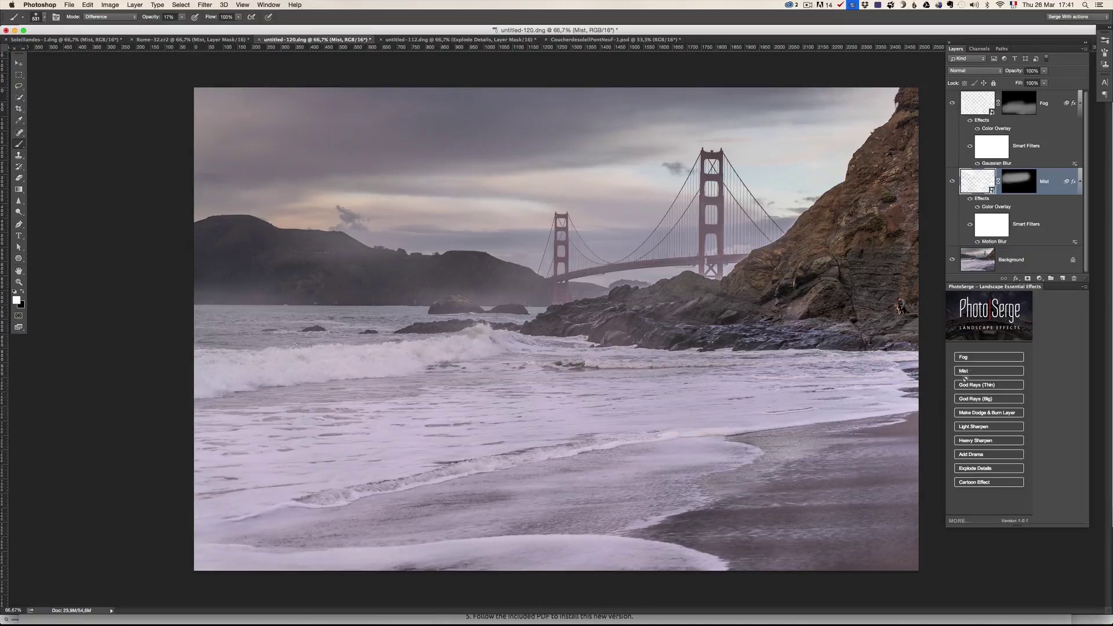
# Add a God Rays (Thin) layer, generating the rays with the centre Align option
pyautogui.click(996, 385)
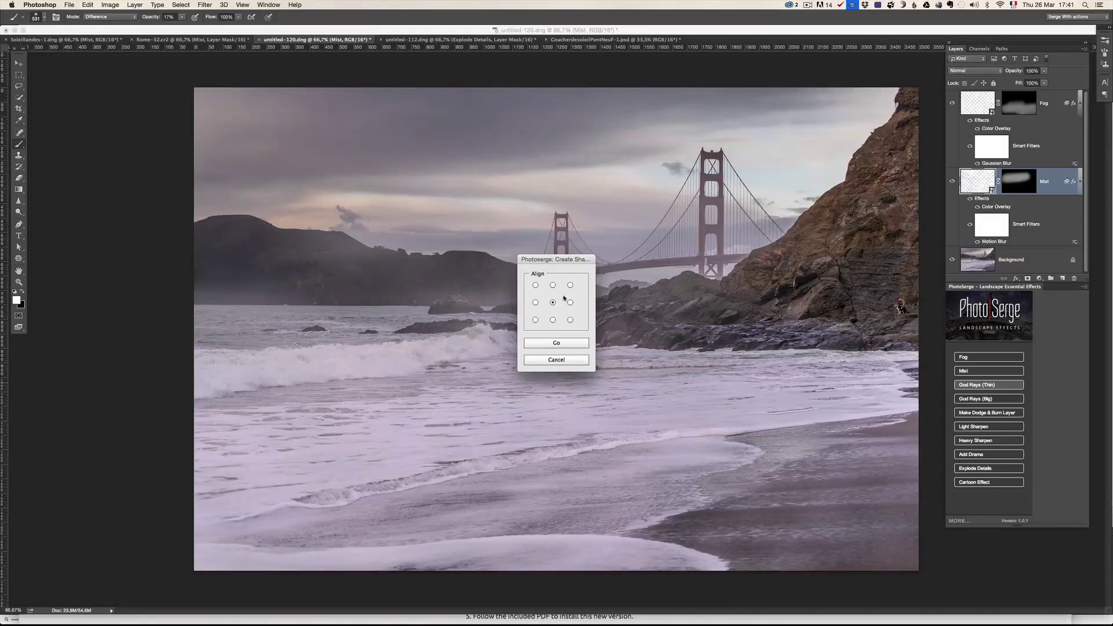
pyautogui.click(560, 343)
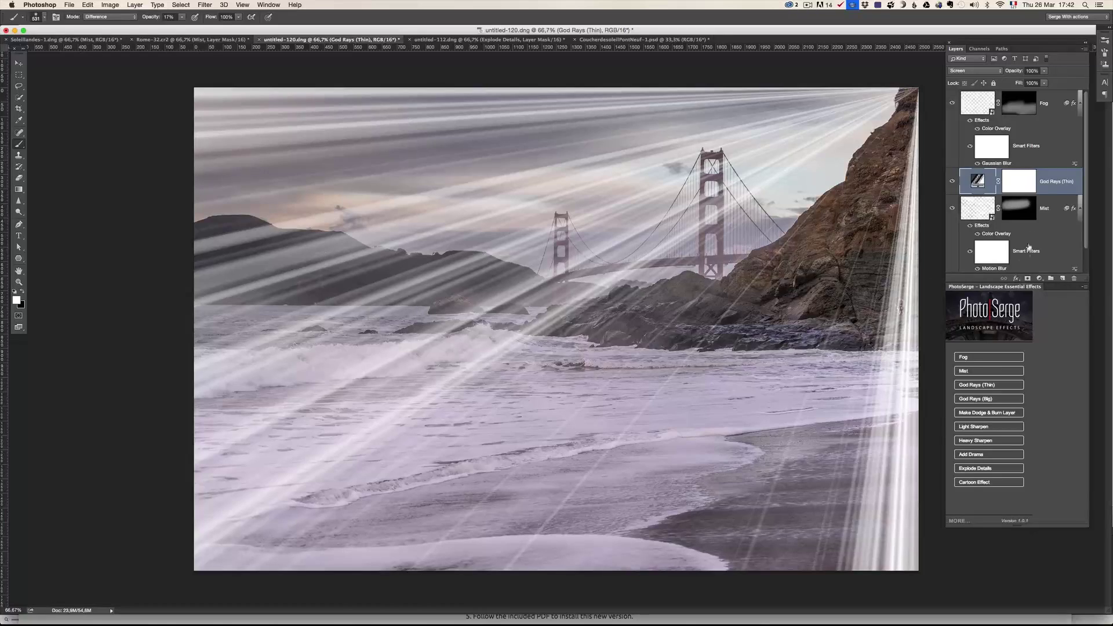
# Move the god rays' source onto the left hills and randomise the ray gradient several times
pyautogui.doubleClick(977, 180)
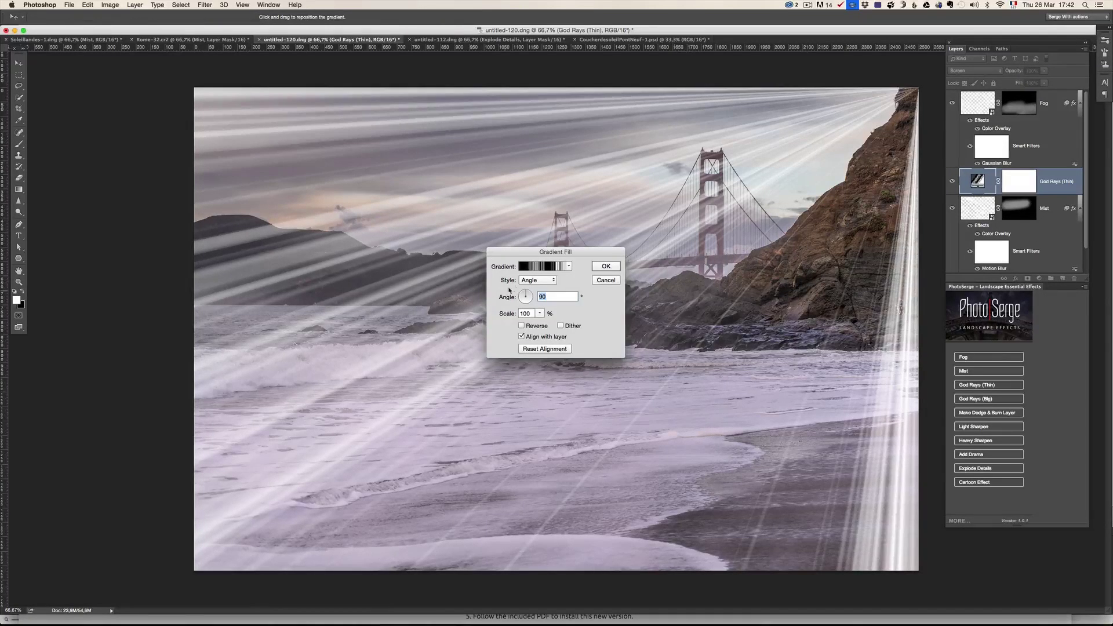
pyautogui.moveTo(728, 186); pyautogui.dragTo(212, 288)
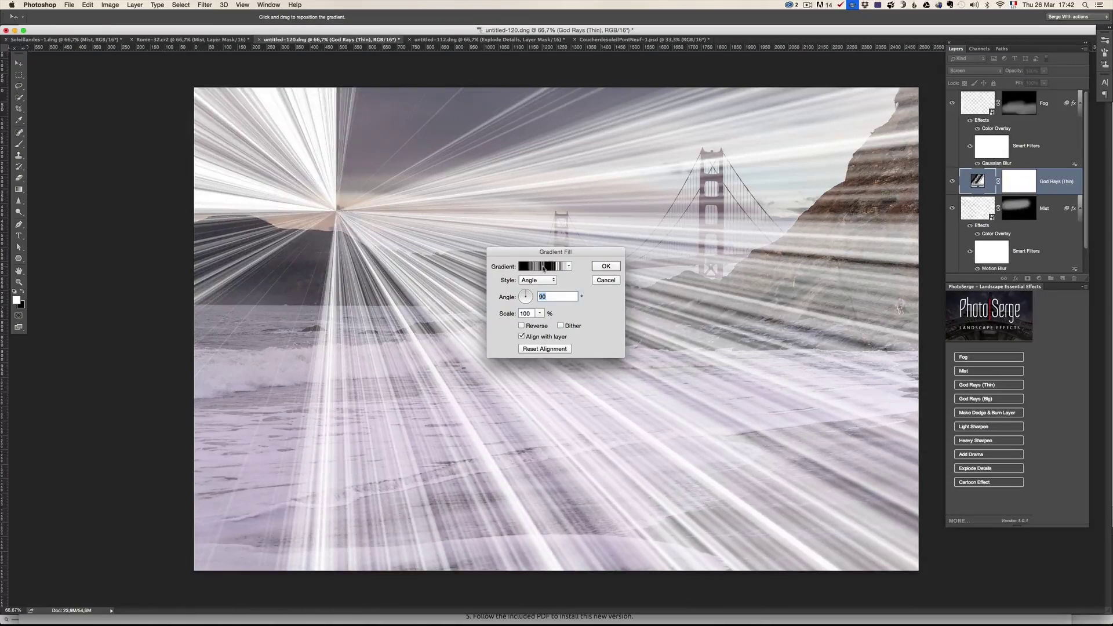
pyautogui.click(544, 267)
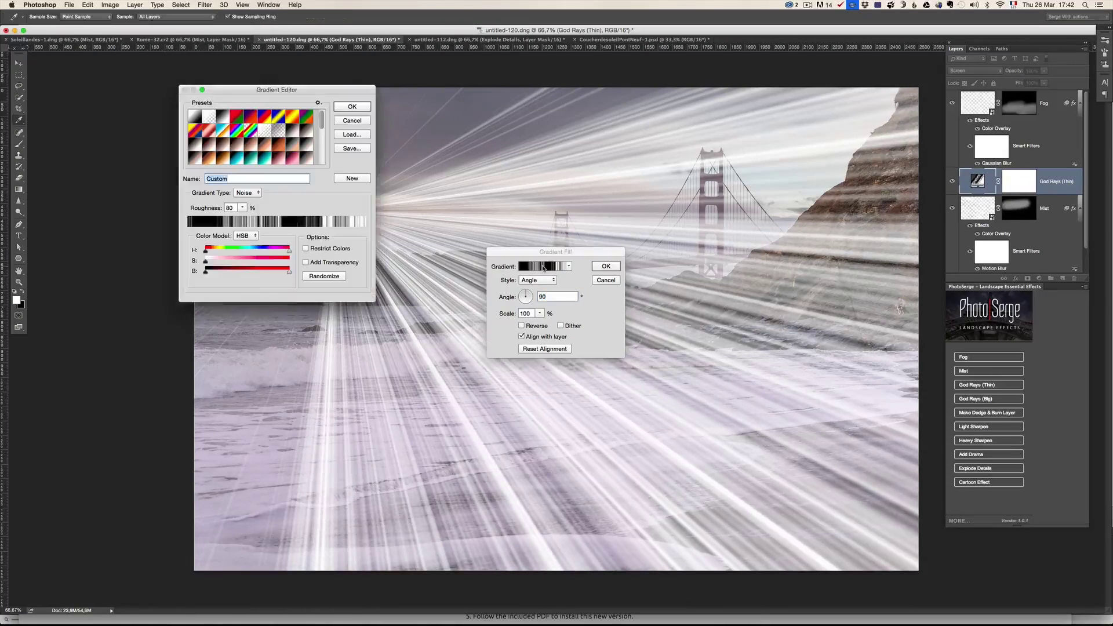
pyautogui.click(326, 277)
pyautogui.click(326, 277)
pyautogui.click(327, 277)
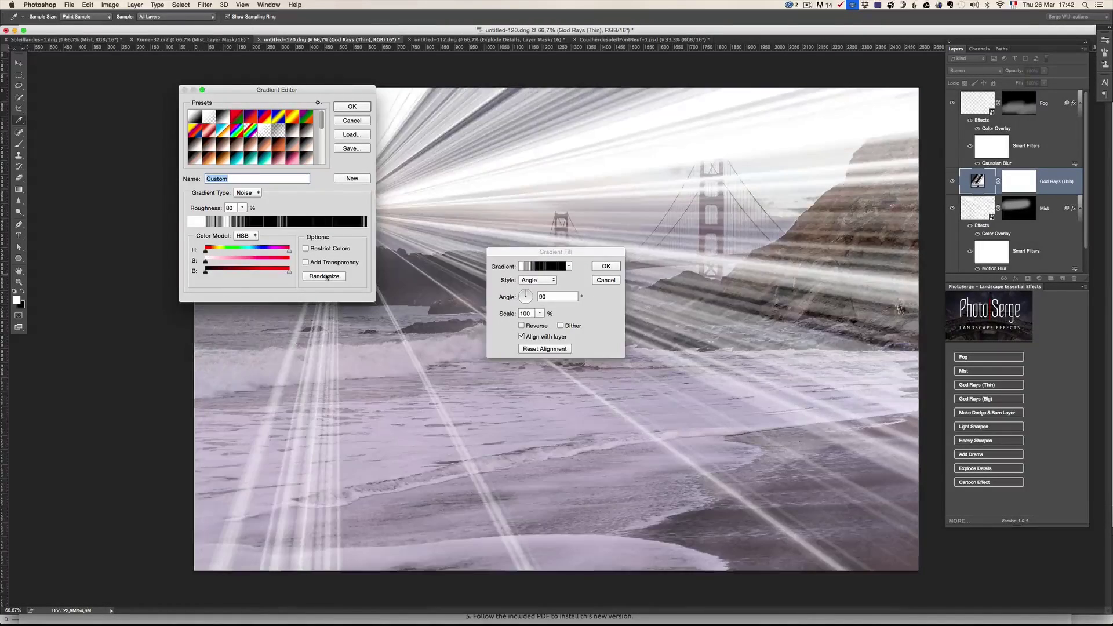
pyautogui.click(326, 277)
pyautogui.click(327, 277)
pyautogui.click(327, 277)
pyautogui.click(327, 277)
pyautogui.click(326, 277)
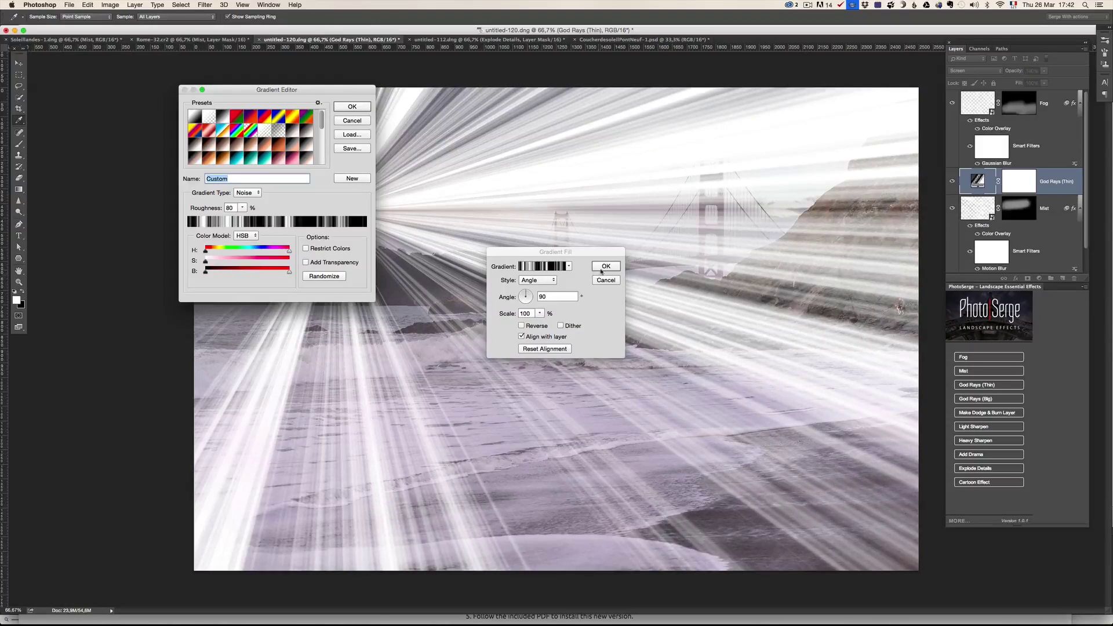
pyautogui.click(352, 106)
# Commit the god rays fill and fade the layer to 22% opacity
pyautogui.click(605, 266)
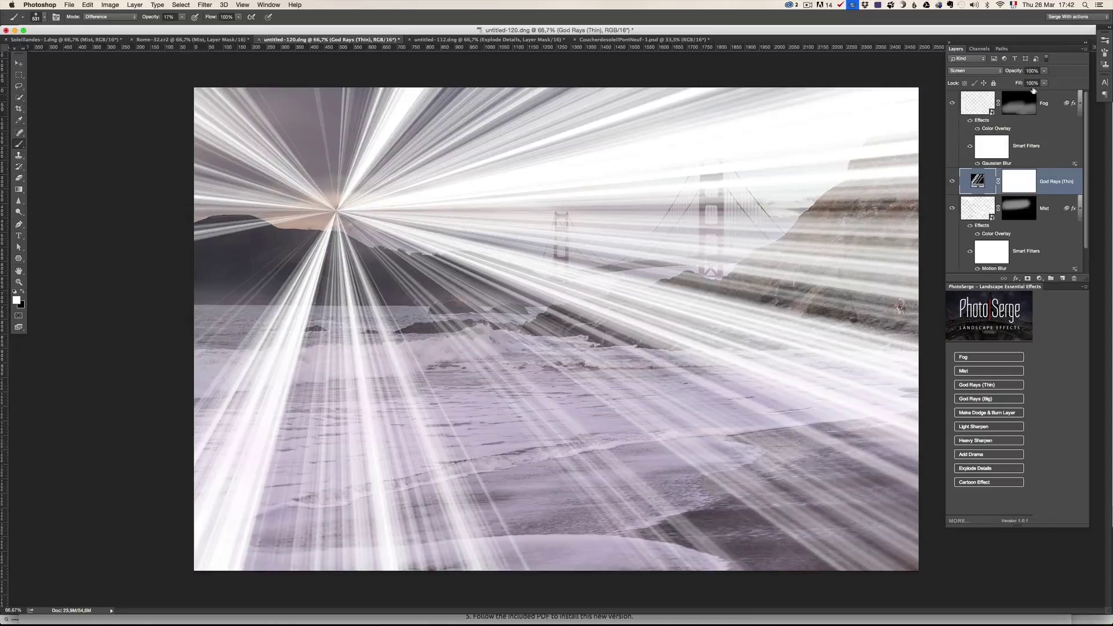
pyautogui.moveTo(1019, 72); pyautogui.dragTo(979, 75)
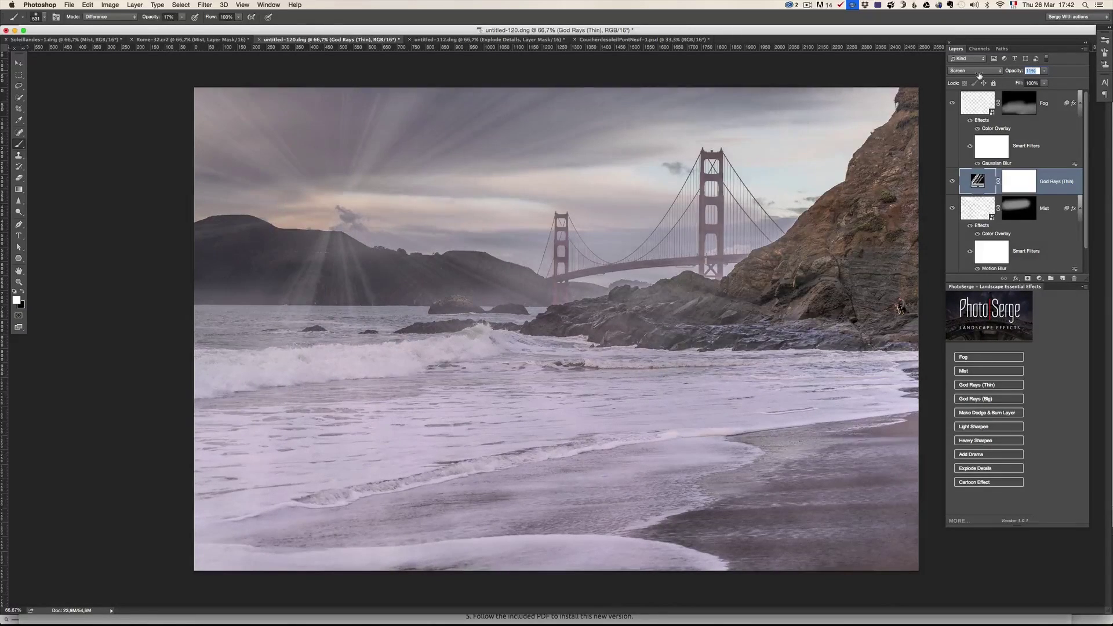
pyautogui.press('Return')
# Blur the god rays as a smart object at 8.4 px radius, then delete the layer
pyautogui.click(205, 5)
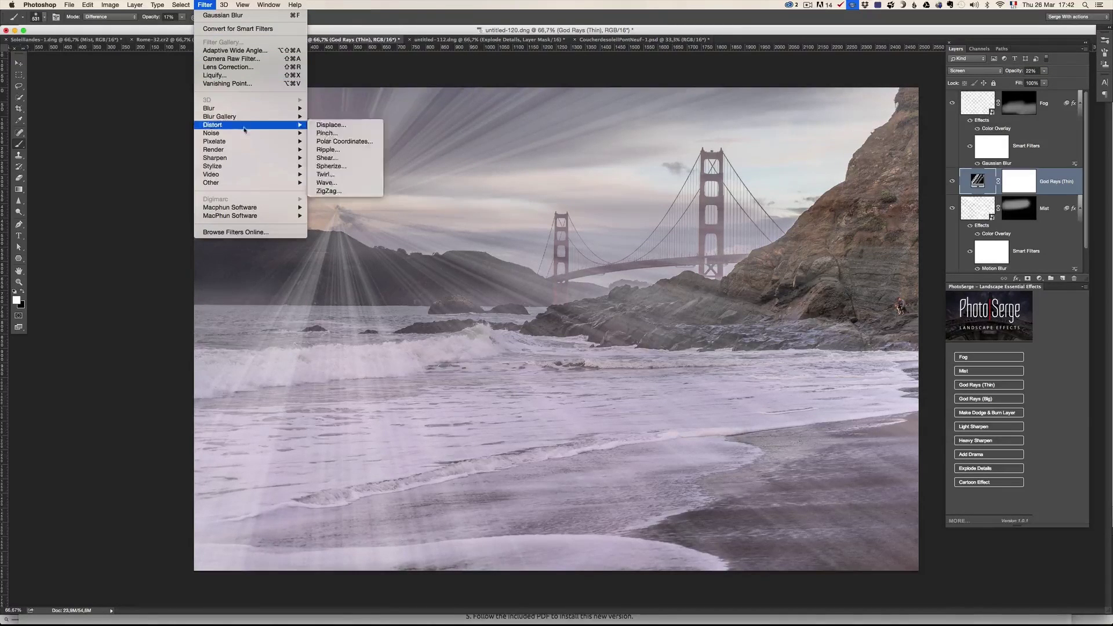
pyautogui.moveTo(248, 114)
pyautogui.click(332, 141)
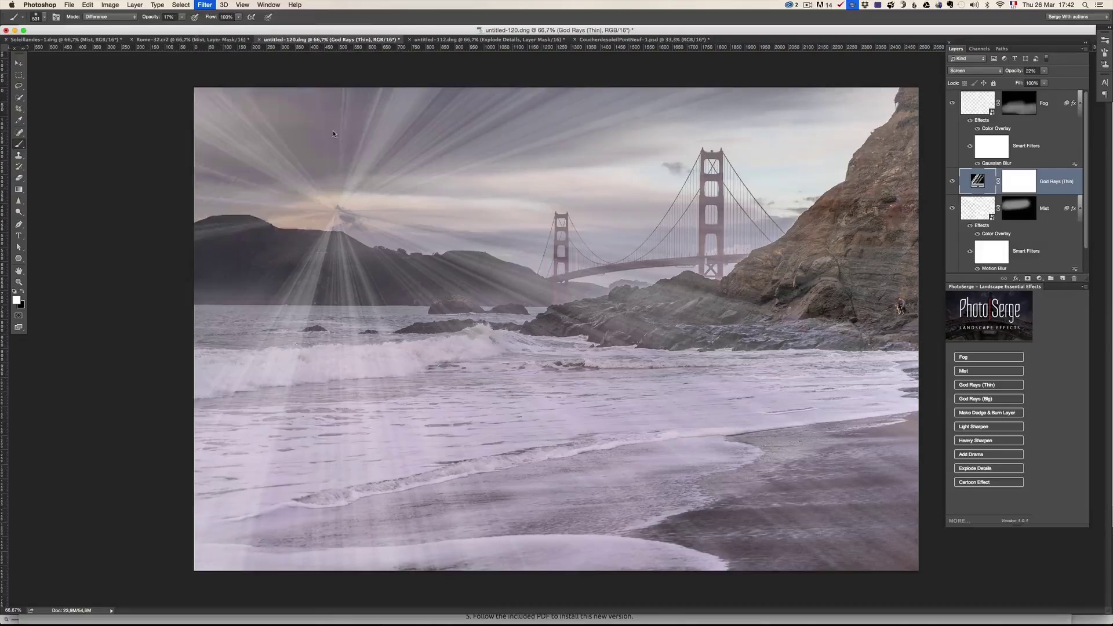
pyautogui.click(610, 204)
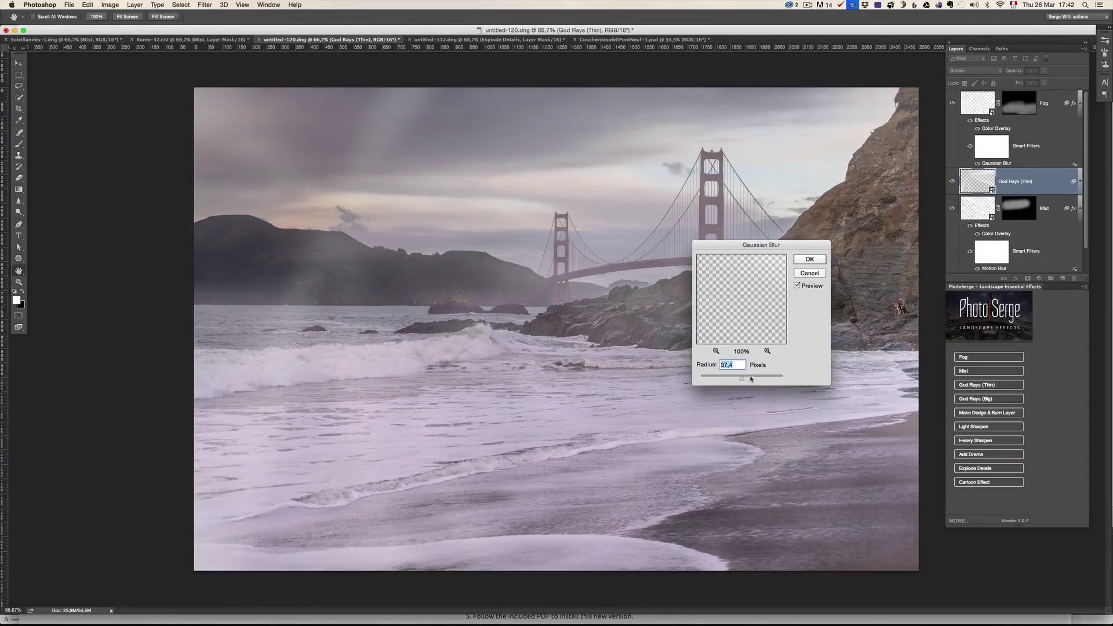
pyautogui.moveTo(742, 378)
pyautogui.mouseDown()
pyautogui.moveTo(725, 377)
pyautogui.moveTo(735, 379)
pyautogui.mouseUp()
pyautogui.click(809, 259)
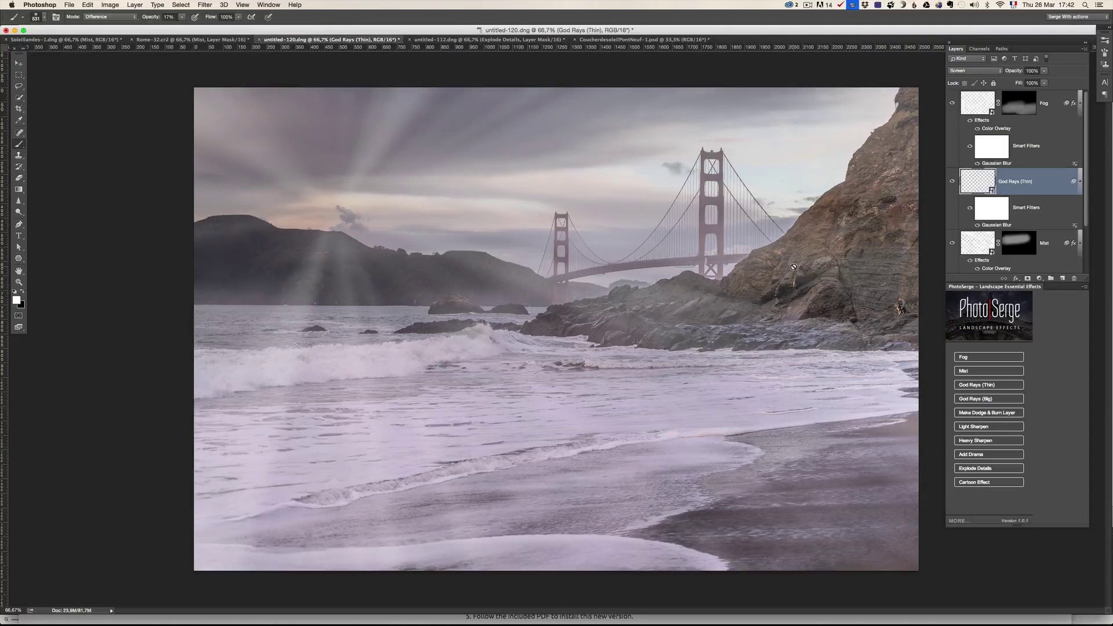
pyautogui.moveTo(1042, 188); pyautogui.dragTo(1074, 278)
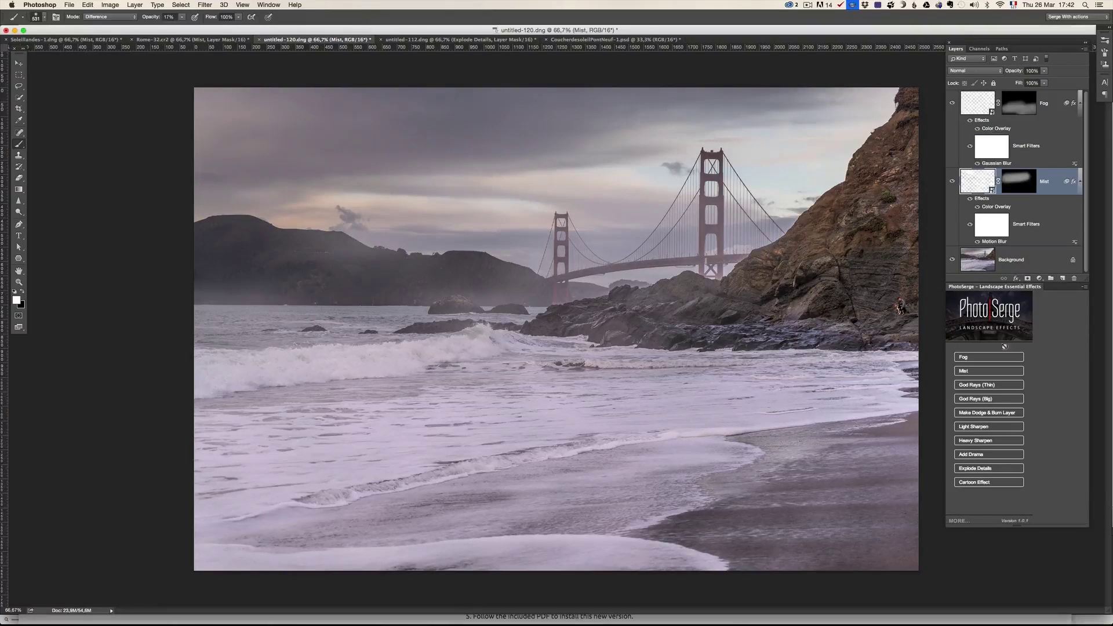
# In untitled-112.dng, delete Explode Details, add Mist and paint haze over water and piers
pyautogui.click(464, 40)
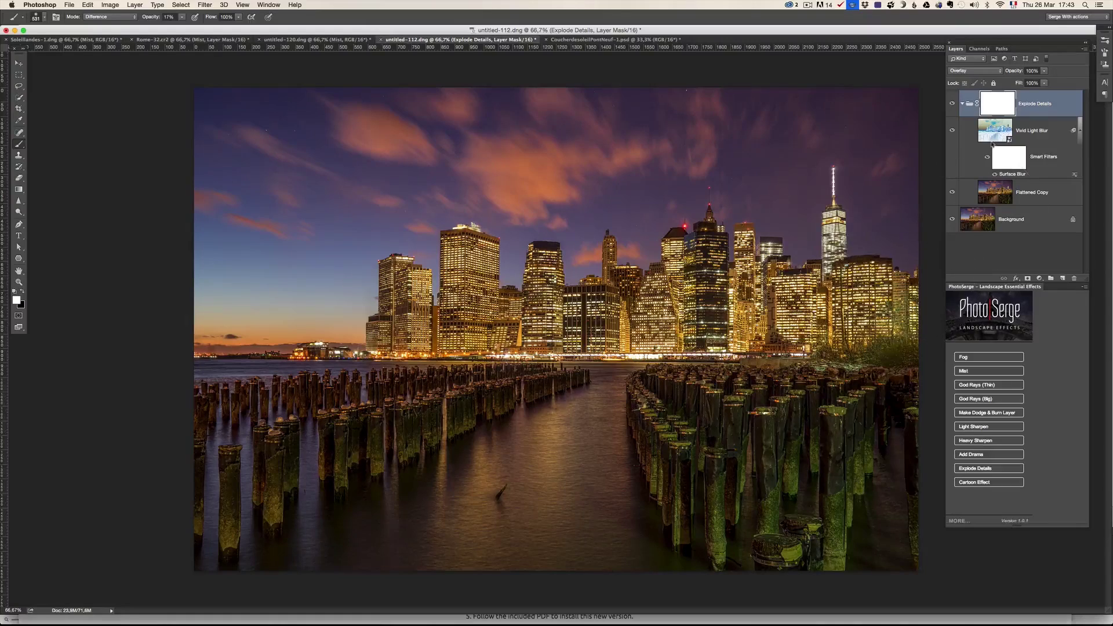
pyautogui.moveTo(1035, 104); pyautogui.dragTo(1074, 278)
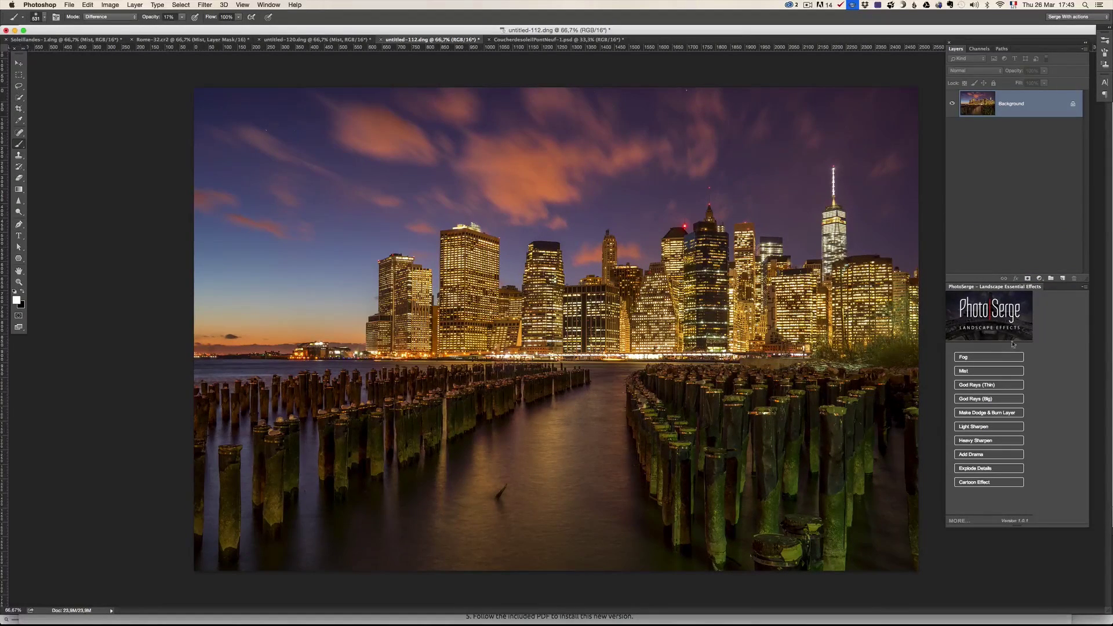
pyautogui.click(997, 372)
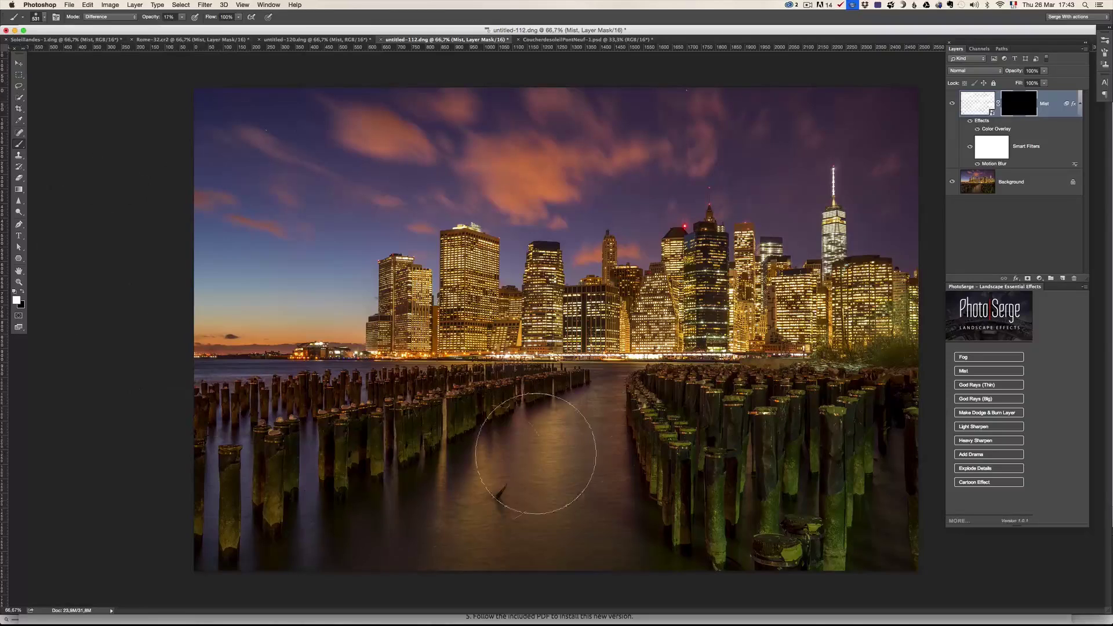
pyautogui.moveTo(539, 445); pyautogui.dragTo(186, 435)
pyautogui.moveTo(579, 441)
pyautogui.mouseDown()
pyautogui.moveTo(985, 416)
pyautogui.moveTo(323, 510)
pyautogui.moveTo(845, 459)
pyautogui.mouseUp()
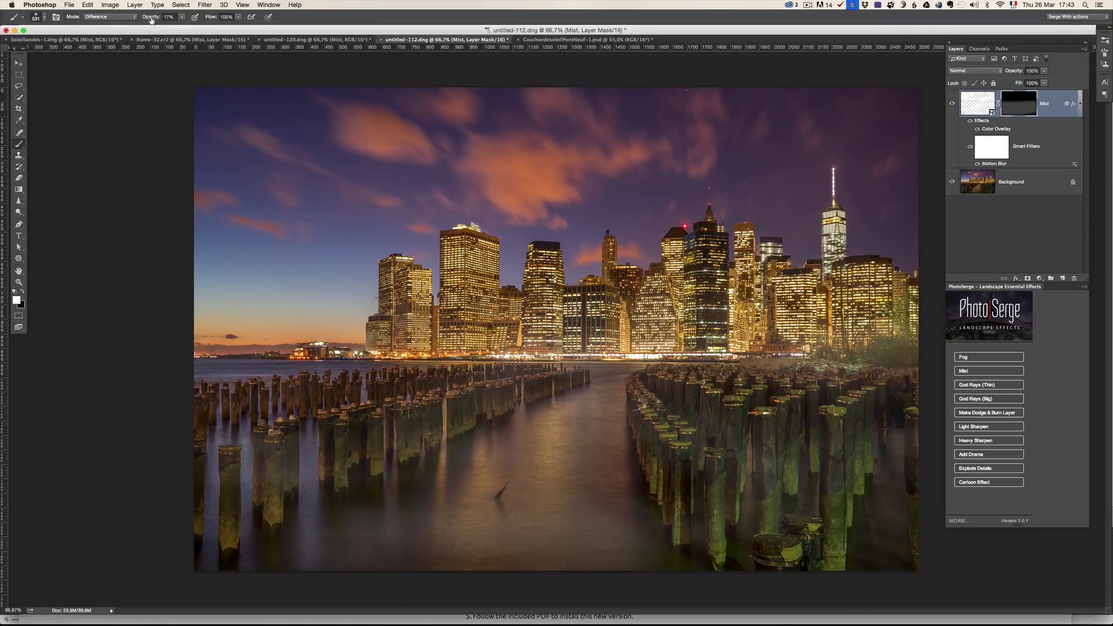
# Paint more mist at 31% brush opacity over the water and piers; set Mist to 89%
pyautogui.moveTo(152, 17); pyautogui.dragTo(160, 18)
pyautogui.moveTo(267, 442)
pyautogui.mouseDown()
pyautogui.moveTo(268, 531)
pyautogui.moveTo(160, 498)
pyautogui.moveTo(1048, 539)
pyautogui.mouseUp()
pyautogui.moveTo(606, 492); pyautogui.dragTo(1066, 468)
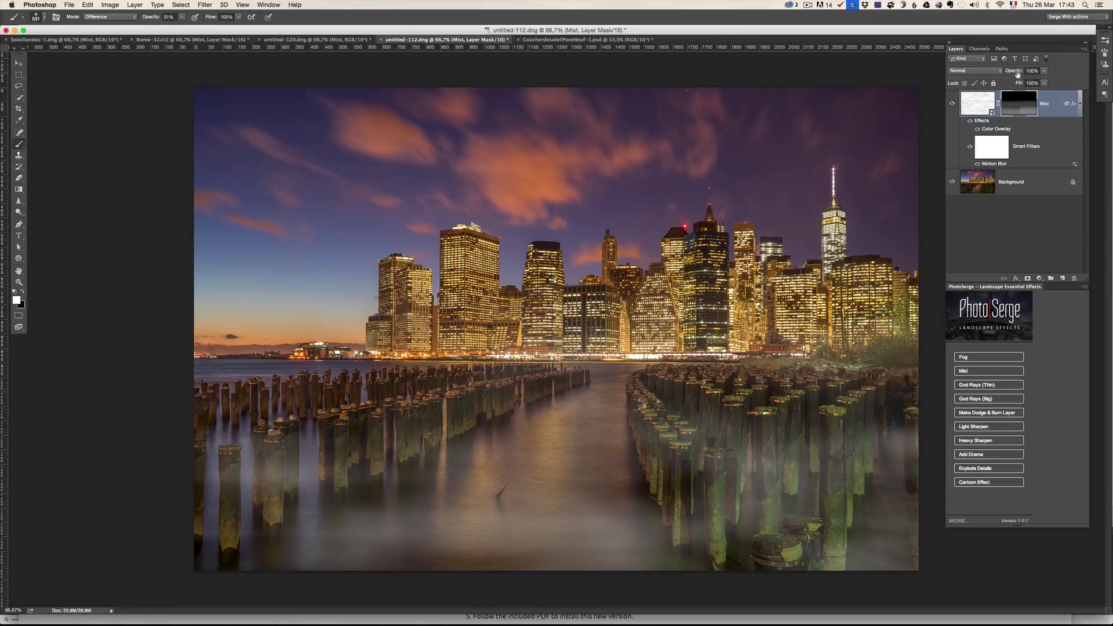
pyautogui.moveTo(1017, 74); pyautogui.dragTo(1012, 75)
# Add the Explode Details effect, compare it, and invert its group mask to hide it
pyautogui.click(976, 471)
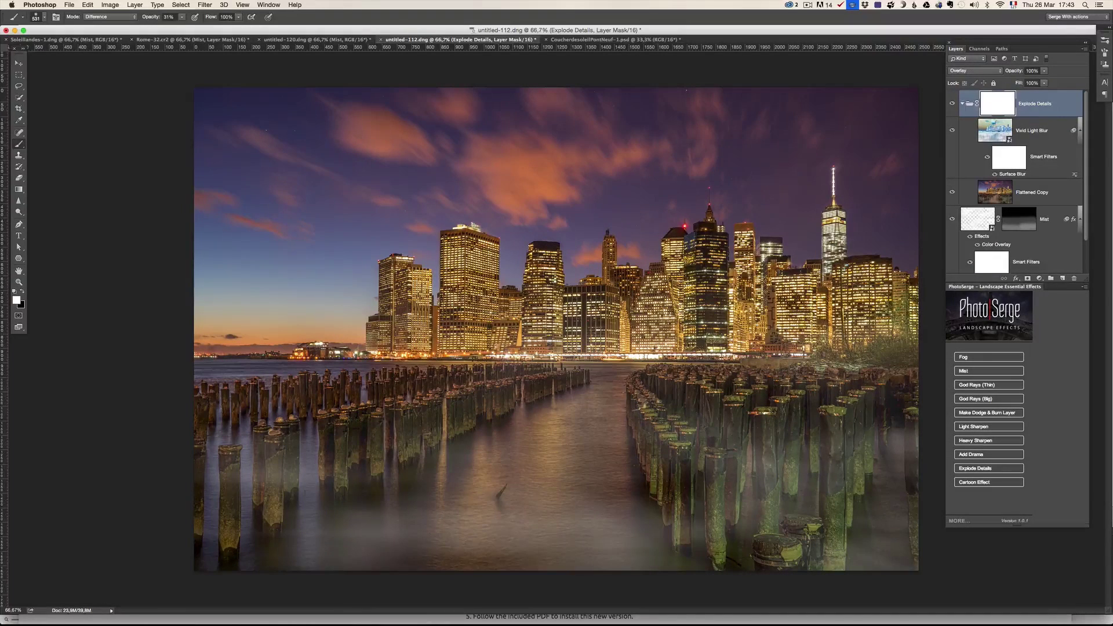
pyautogui.click(953, 104)
pyautogui.click(953, 104)
pyautogui.press('super+i')
# Paint the detail back onto the skyline buildings, finishing at 100% brush opacity
pyautogui.moveTo(829, 308)
pyautogui.mouseDown()
pyautogui.moveTo(858, 377)
pyautogui.moveTo(458, 389)
pyautogui.mouseUp()
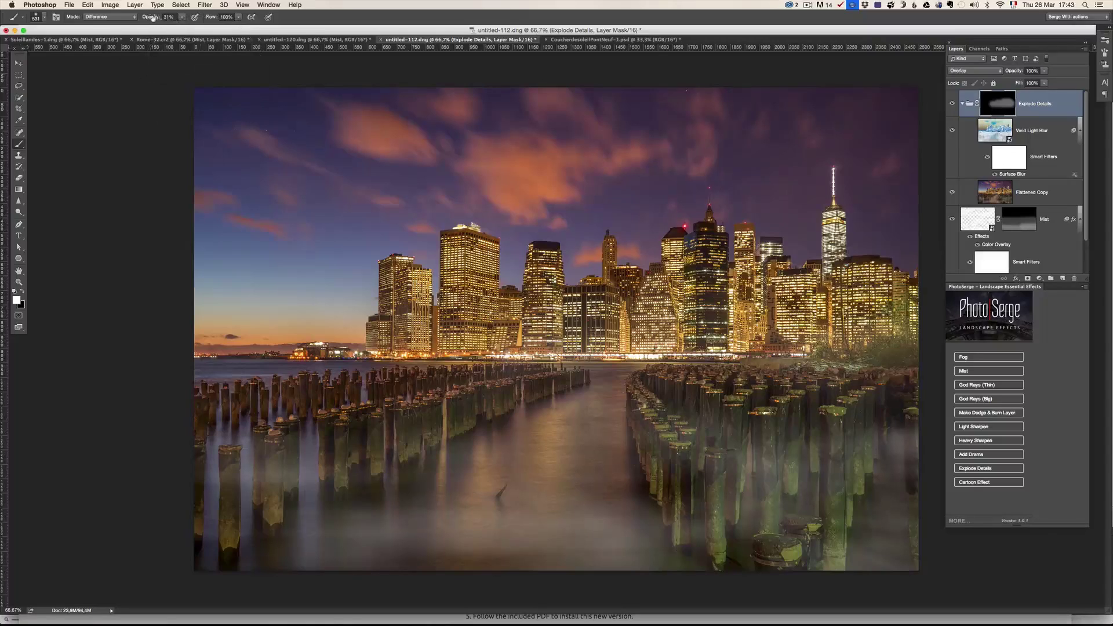
pyautogui.moveTo(152, 17); pyautogui.dragTo(235, 22)
pyautogui.moveTo(748, 334)
pyautogui.mouseDown()
pyautogui.moveTo(796, 325)
pyautogui.moveTo(580, 319)
pyautogui.moveTo(817, 309)
pyautogui.moveTo(579, 301)
pyautogui.moveTo(1058, 222)
pyautogui.mouseUp()
pyautogui.press('z')
pyautogui.press('super+1')
# Toggle Explode Details to compare before and after, and fit the whole image in view
pyautogui.click(953, 104)
pyautogui.click(952, 104)
pyautogui.click(952, 105)
pyautogui.click(952, 105)
pyautogui.click(952, 104)
pyautogui.click(952, 104)
pyautogui.keyDown('alt'); pyautogui.click(620, 297); pyautogui.keyUp('alt')
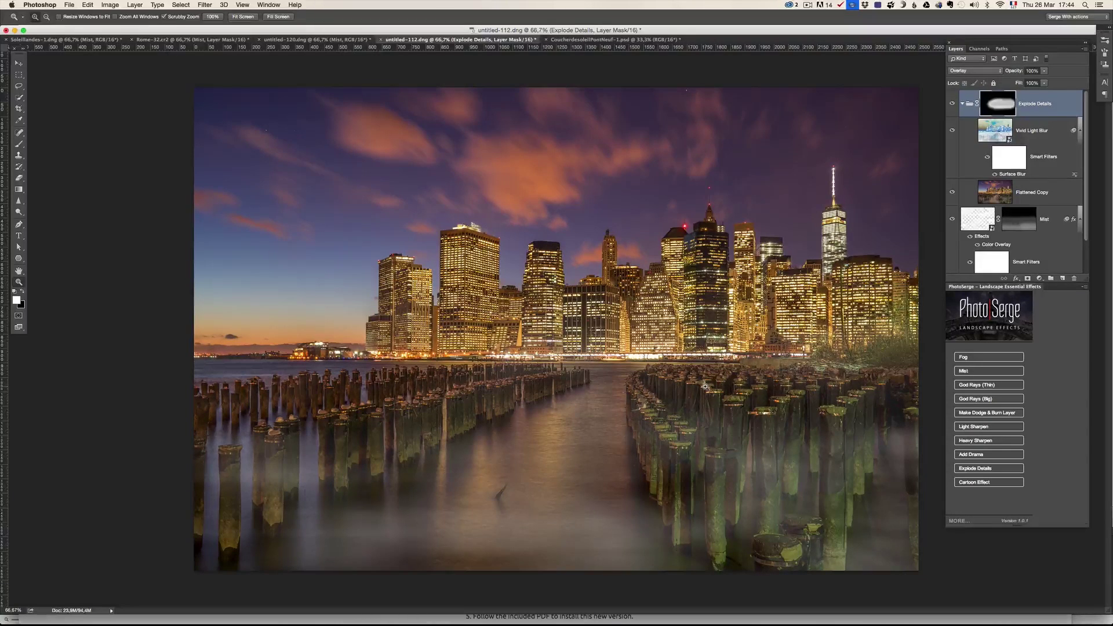
# Paint the detail effect off the left pilings
pyautogui.press('b')
pyautogui.moveTo(705, 400); pyautogui.dragTo(753, 409)
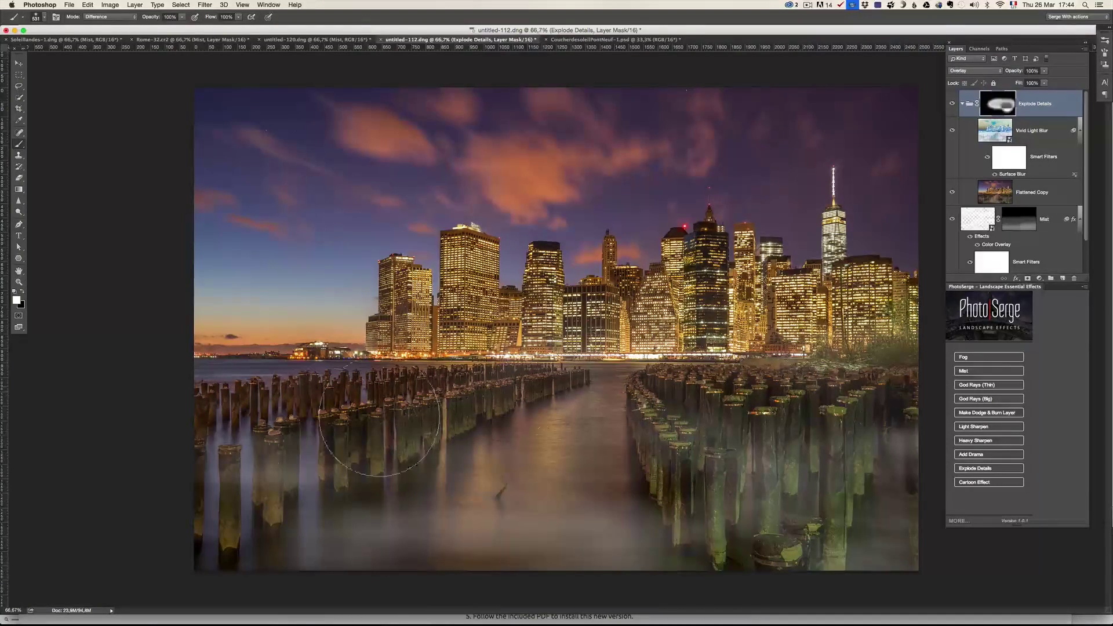
pyautogui.moveTo(335, 427); pyautogui.dragTo(487, 406)
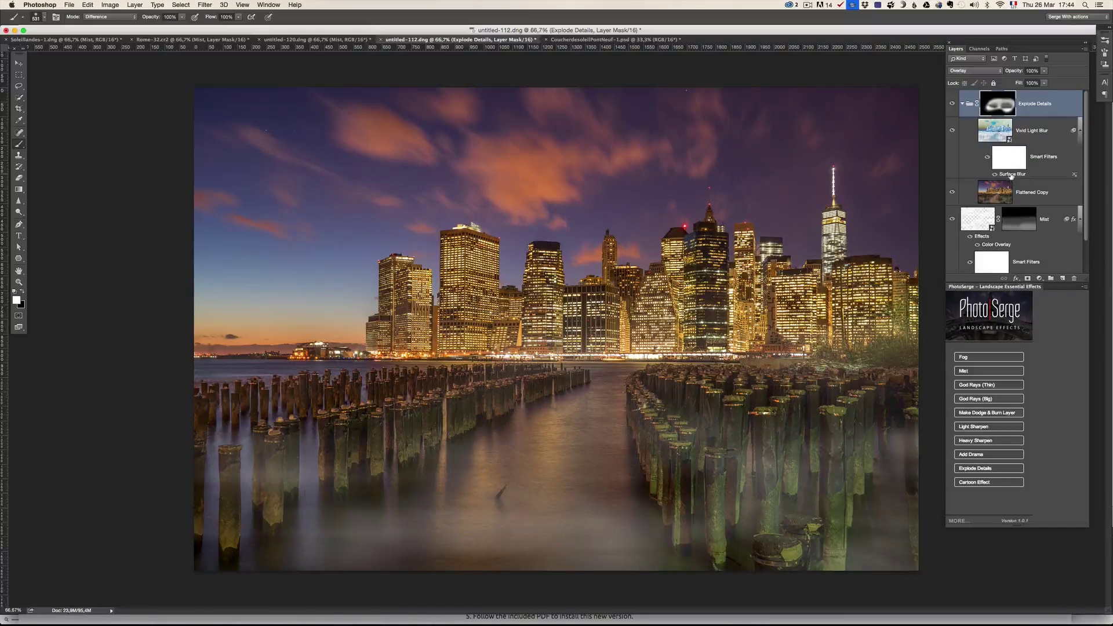
# Change the Surface Blur smart filter to Radius 14 pixels and Threshold 48 levels
pyautogui.doubleClick(1011, 174)
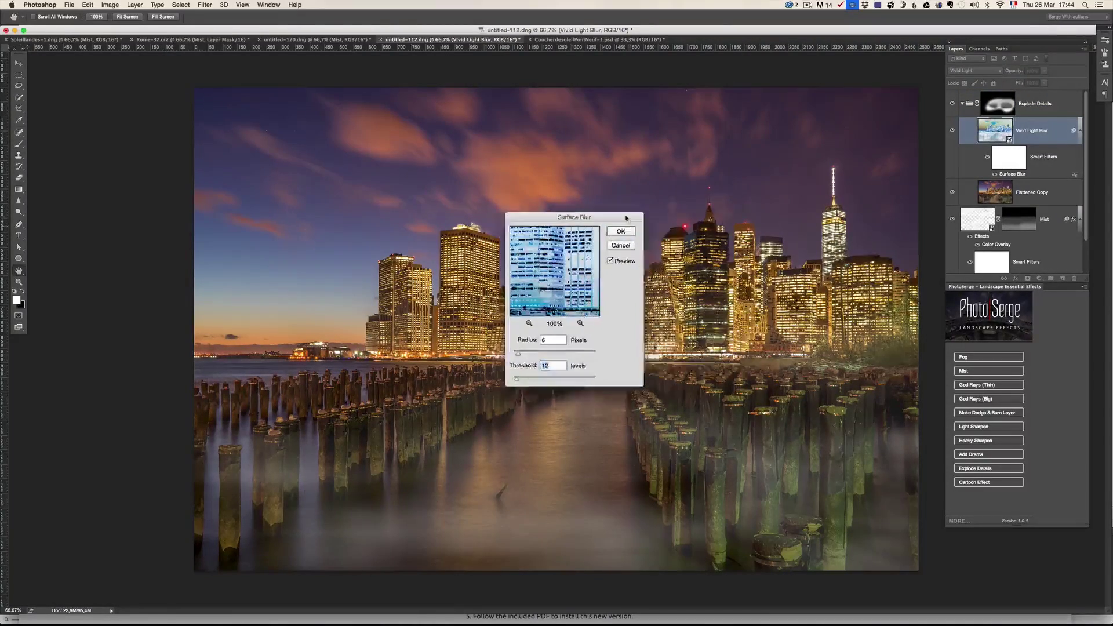
pyautogui.moveTo(557, 220); pyautogui.dragTo(869, 198)
pyautogui.click(819, 336)
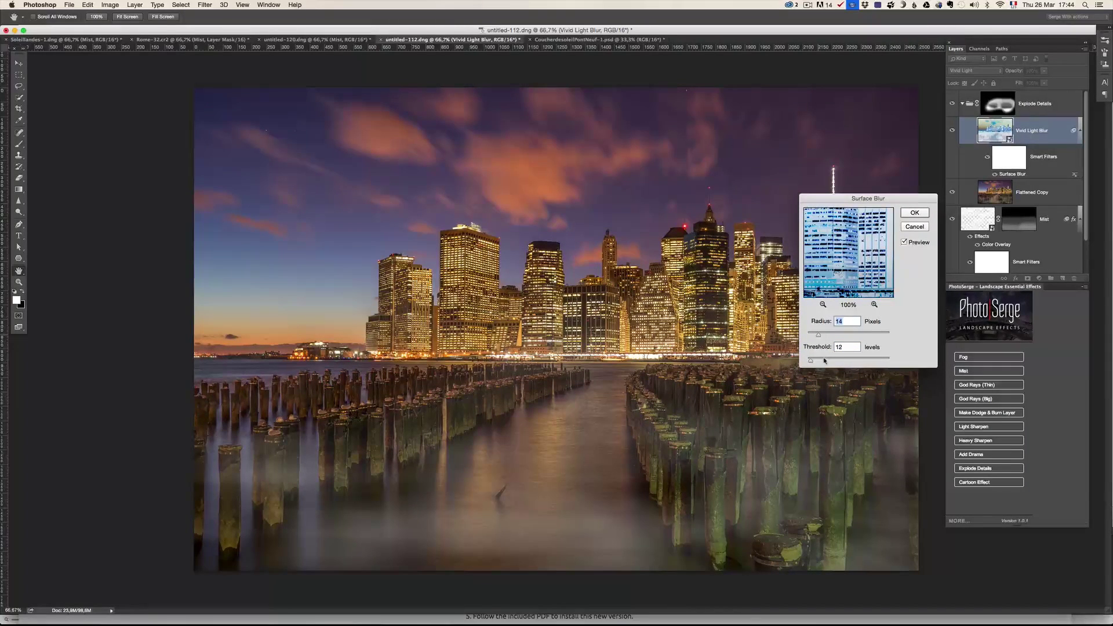
pyautogui.click(822, 360)
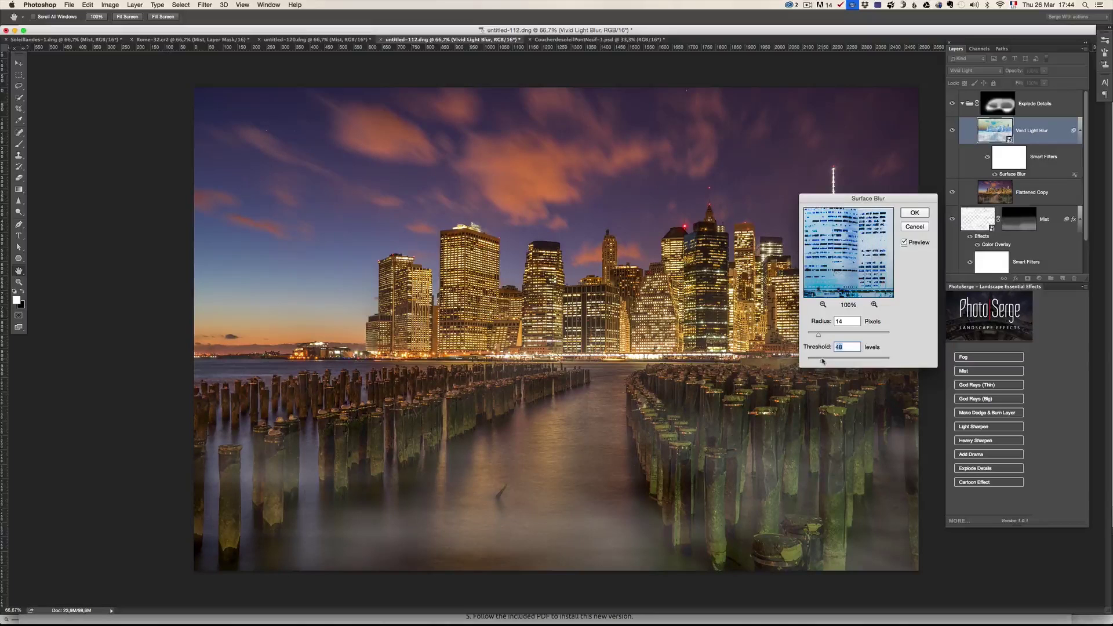
pyautogui.click(915, 213)
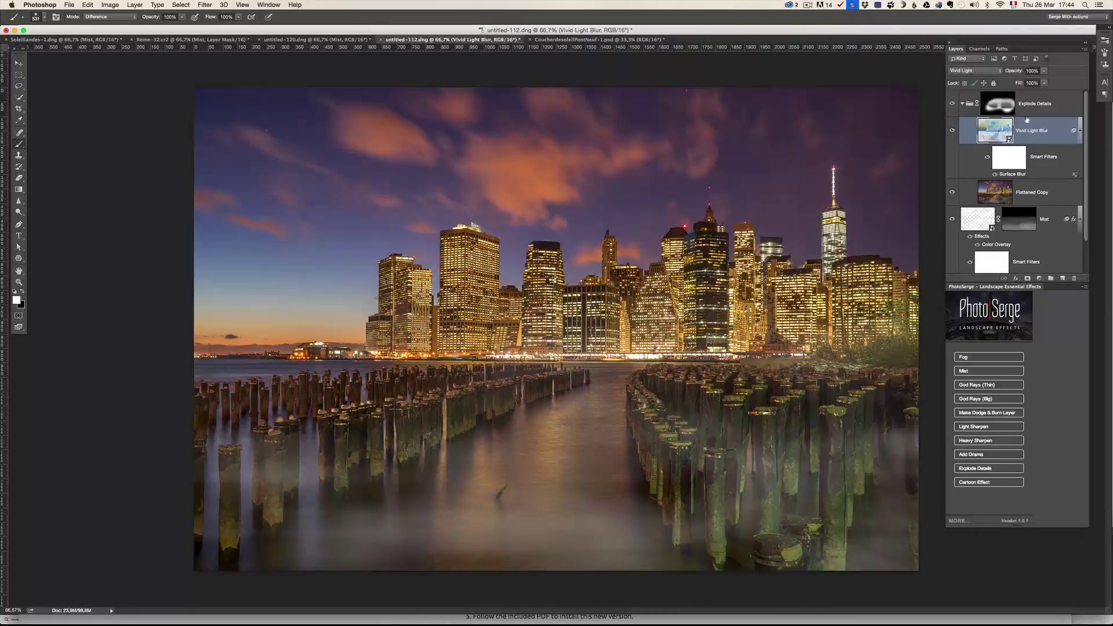
# Compare the skyline with and without Explode Details, then zoom in and refit the view
pyautogui.click(1008, 107)
pyautogui.click(953, 104)
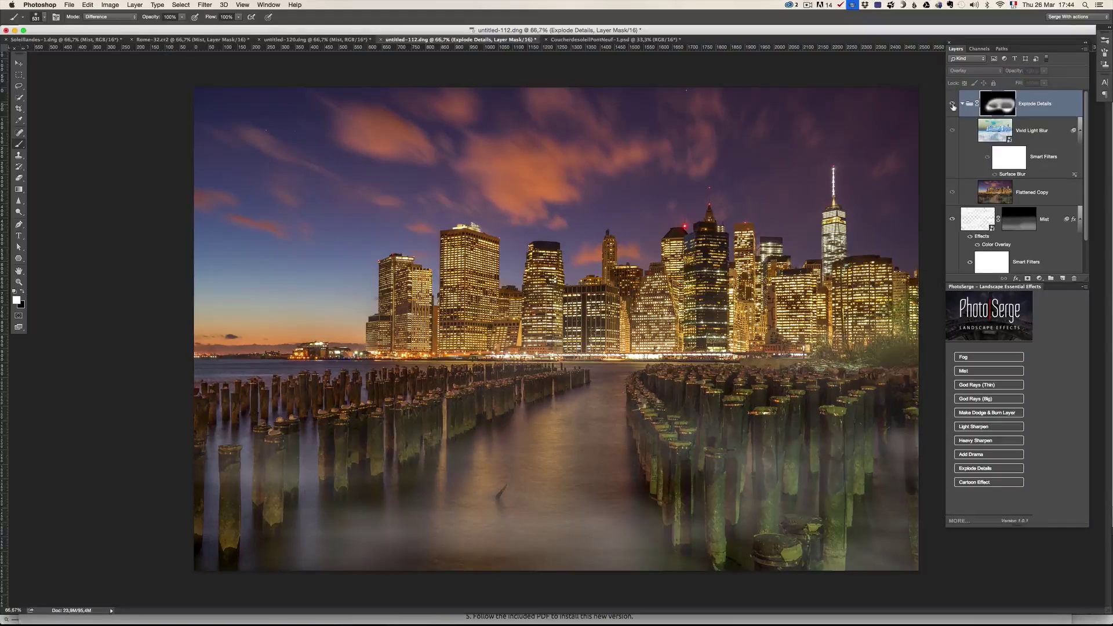
pyautogui.click(953, 104)
pyautogui.click(953, 104)
pyautogui.click(953, 105)
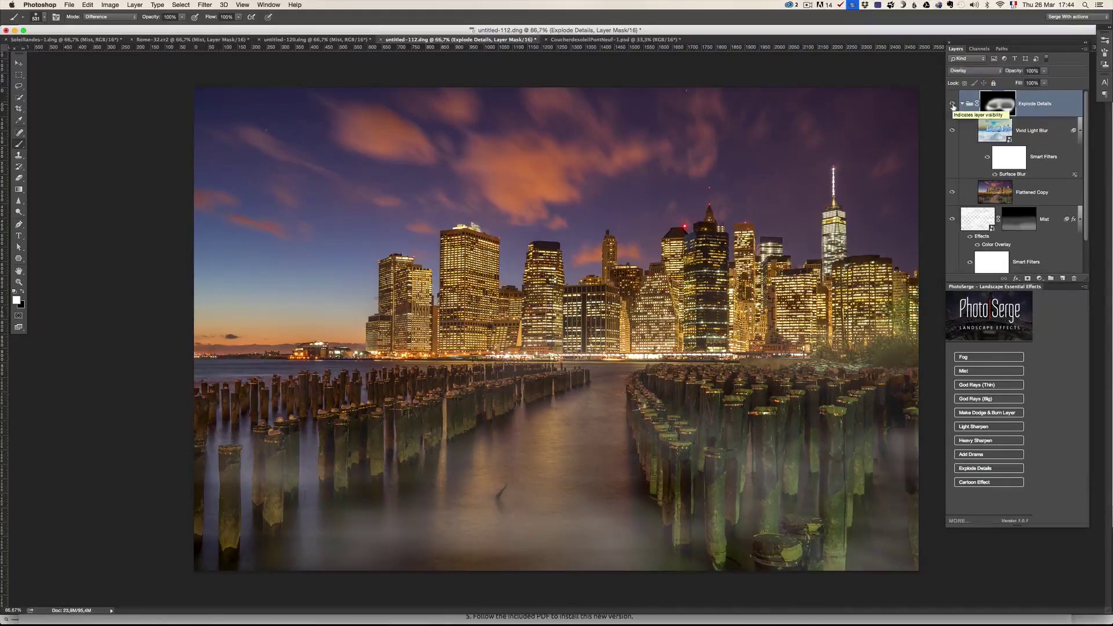
pyautogui.press('z')
pyautogui.click(531, 372)
pyautogui.keyDown('alt'); pyautogui.click(531, 372); pyautogui.keyUp('alt')
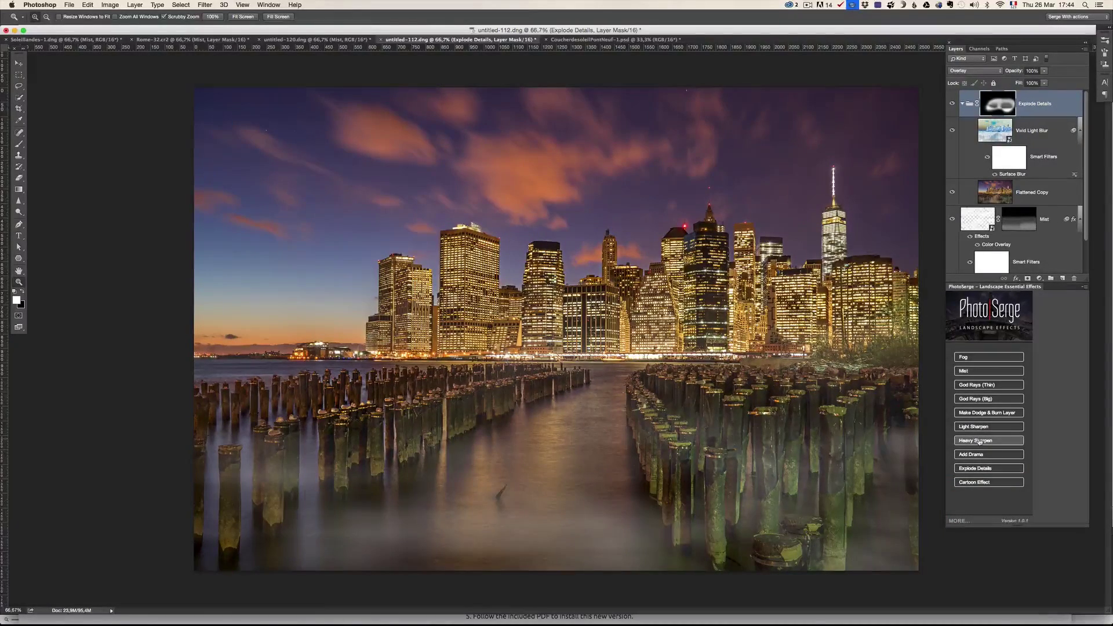
# Add a Dodge & Burn layer and dodge the water channel and tower-side sky at 52% exposure
pyautogui.click(983, 413)
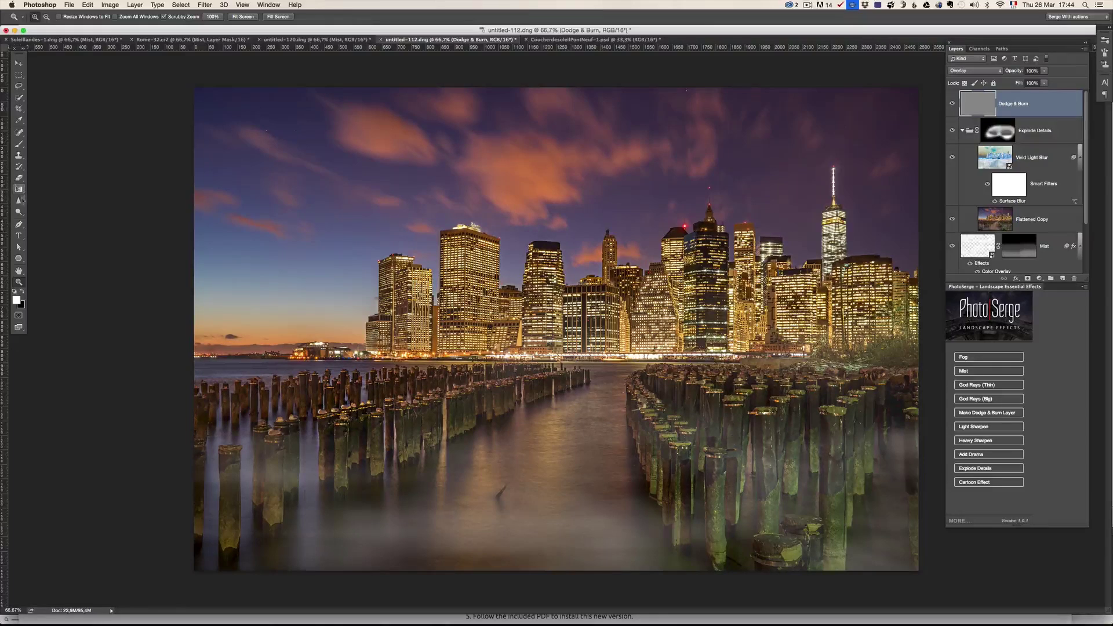
pyautogui.moveTo(19, 212); pyautogui.dragTo(53, 214)
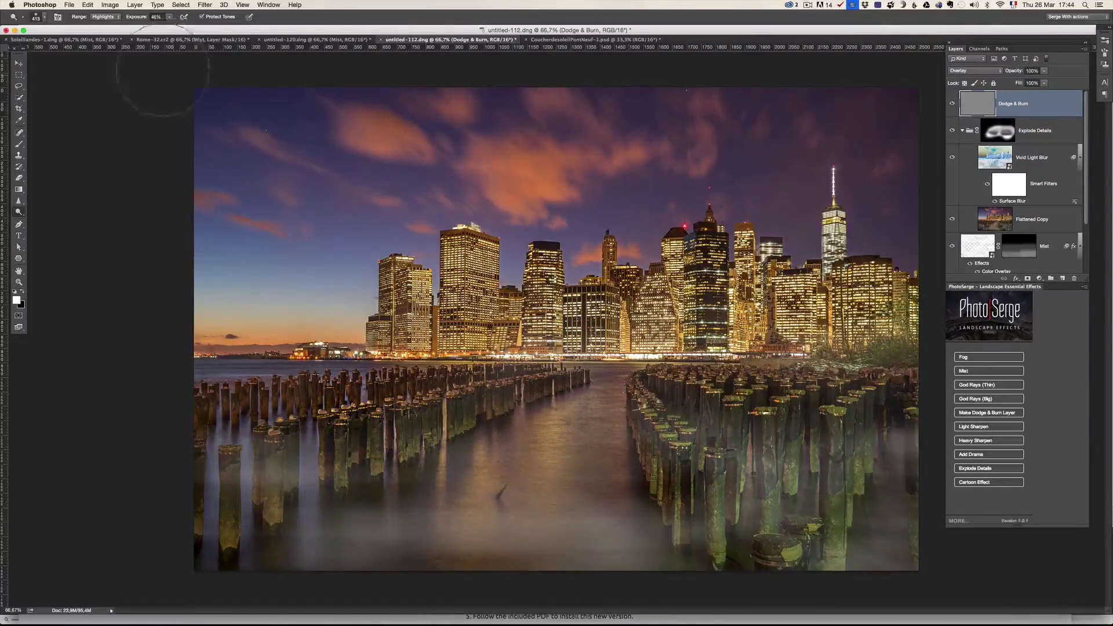
pyautogui.moveTo(135, 20); pyautogui.dragTo(138, 20)
pyautogui.moveTo(613, 396)
pyautogui.mouseDown()
pyautogui.moveTo(521, 454)
pyautogui.moveTo(364, 538)
pyautogui.moveTo(546, 344)
pyautogui.moveTo(651, 344)
pyautogui.moveTo(406, 337)
pyautogui.mouseUp()
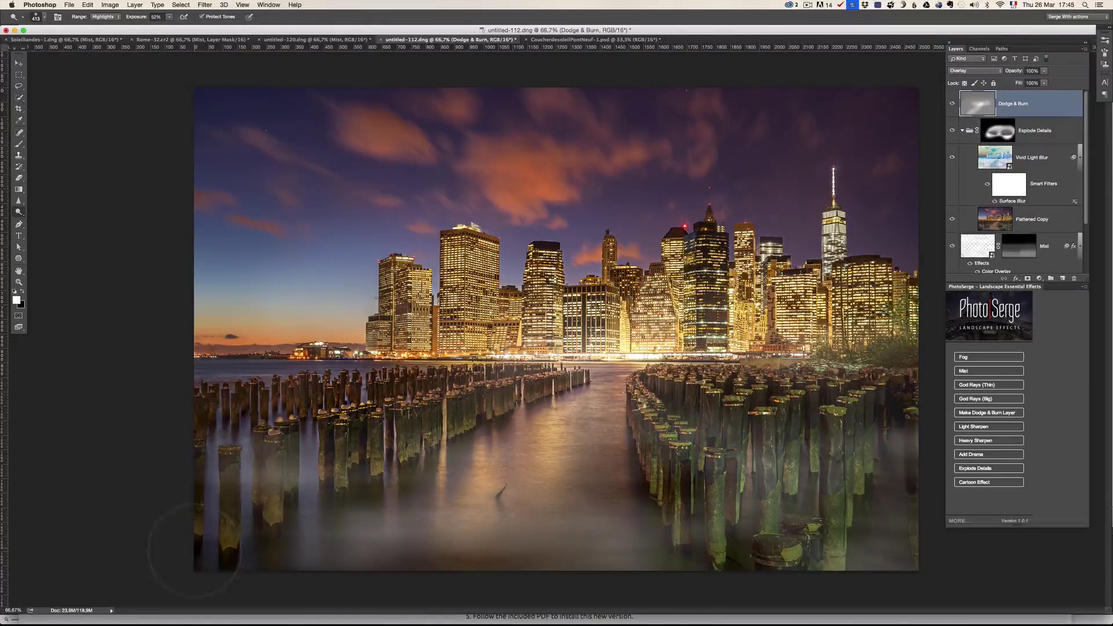
pyautogui.moveTo(881, 119); pyautogui.dragTo(887, 164)
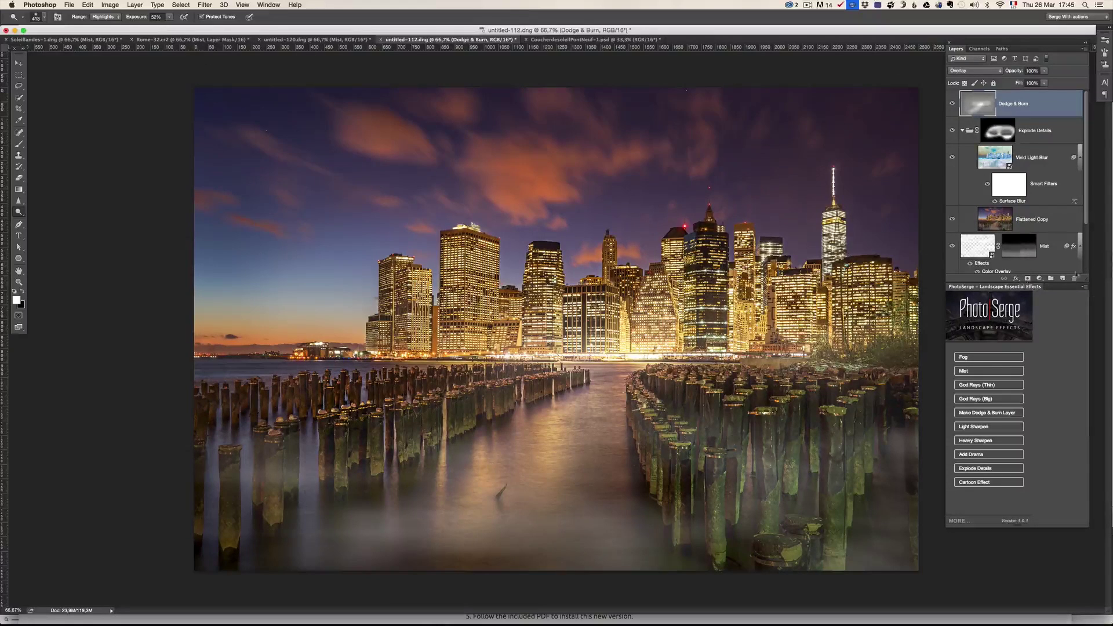
# Compare against the original photo, then lower the Mist layer's opacity to 60%
pyautogui.scroll(-3, 1009, 249)
pyautogui.keyDown('alt'); pyautogui.click(954, 262); pyautogui.keyUp('alt')
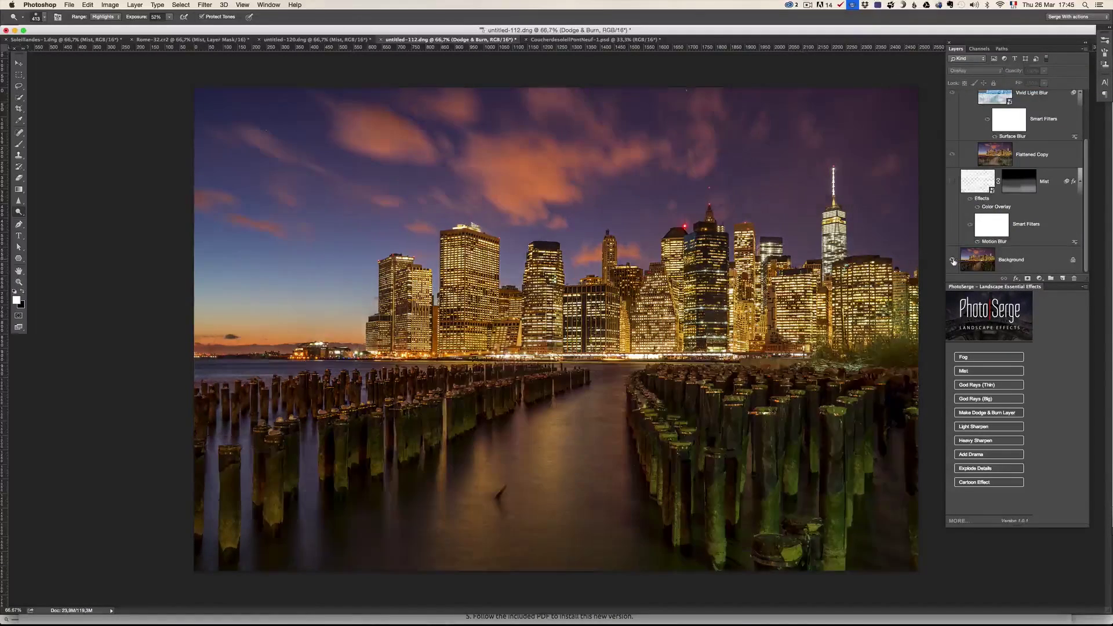
pyautogui.keyDown('alt'); pyautogui.click(954, 262); pyautogui.keyUp('alt')
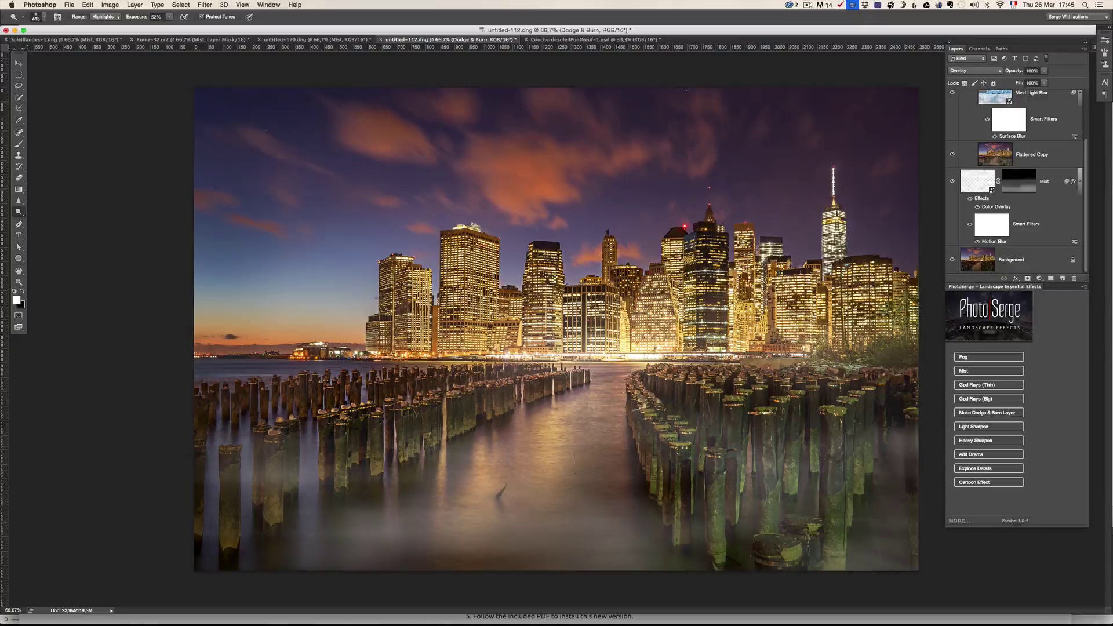
pyautogui.click(1061, 184)
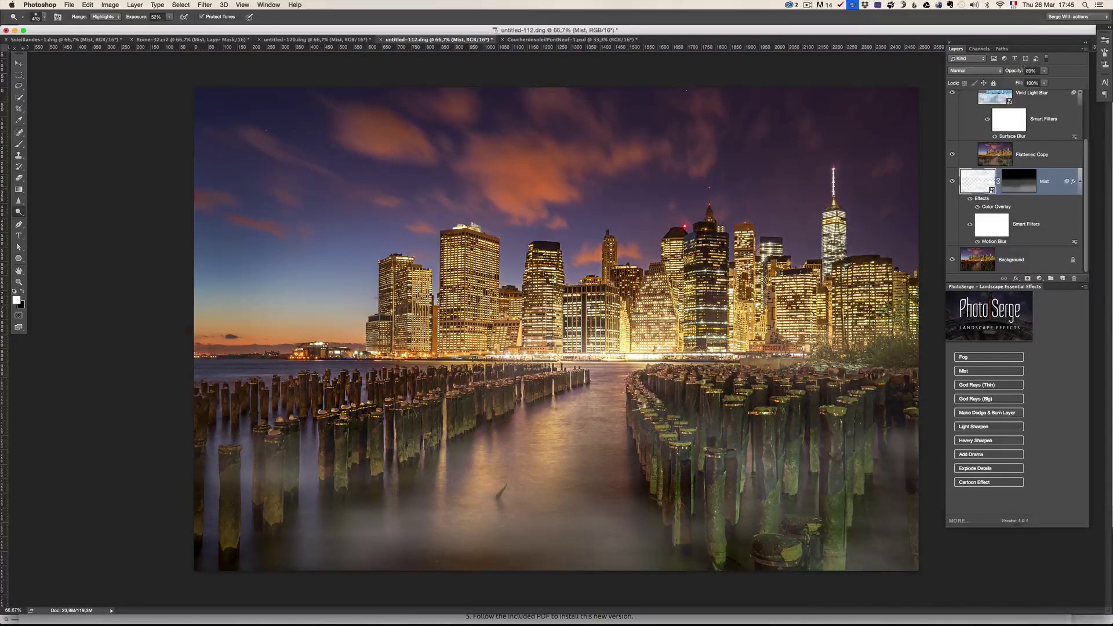
pyautogui.click(1010, 72)
pyautogui.moveTo(1007, 74); pyautogui.dragTo(1001, 73)
pyautogui.press('Return')
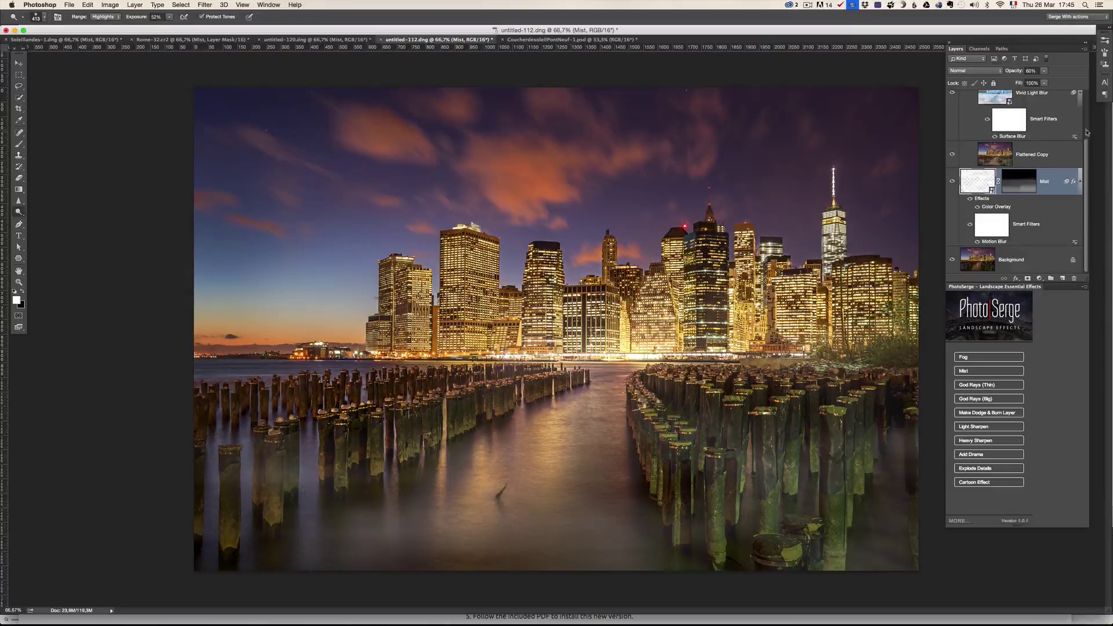
# Apply the Cartoon Effect above the Dodge & Burn layer and reduce its group opacity to 30%
pyautogui.scroll(3, 1086, 130)
pyautogui.click(1064, 111)
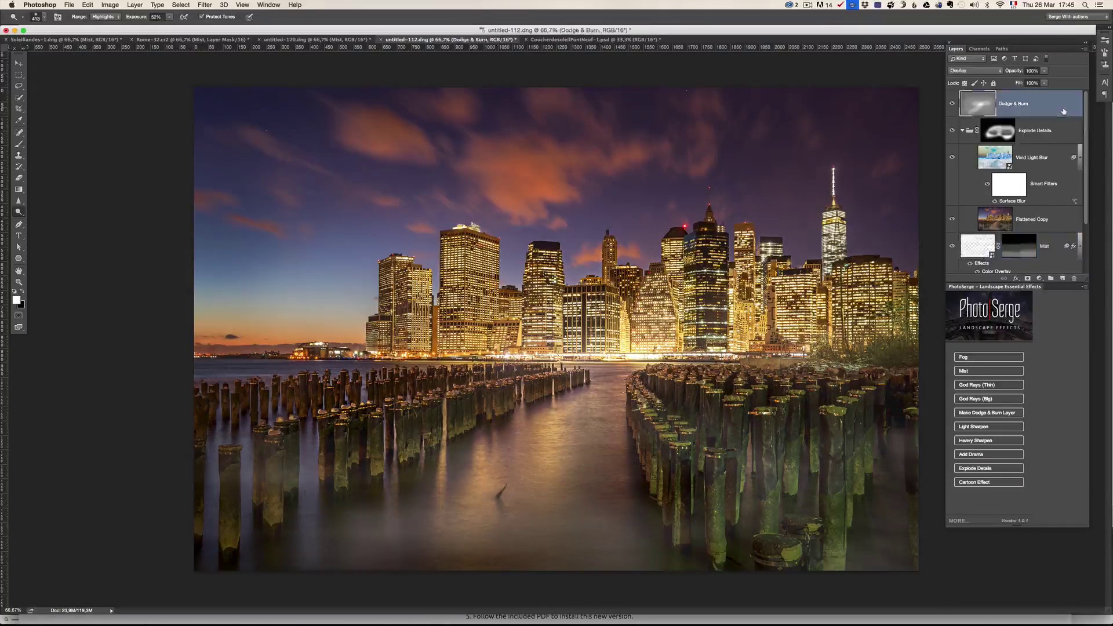
pyautogui.click(990, 484)
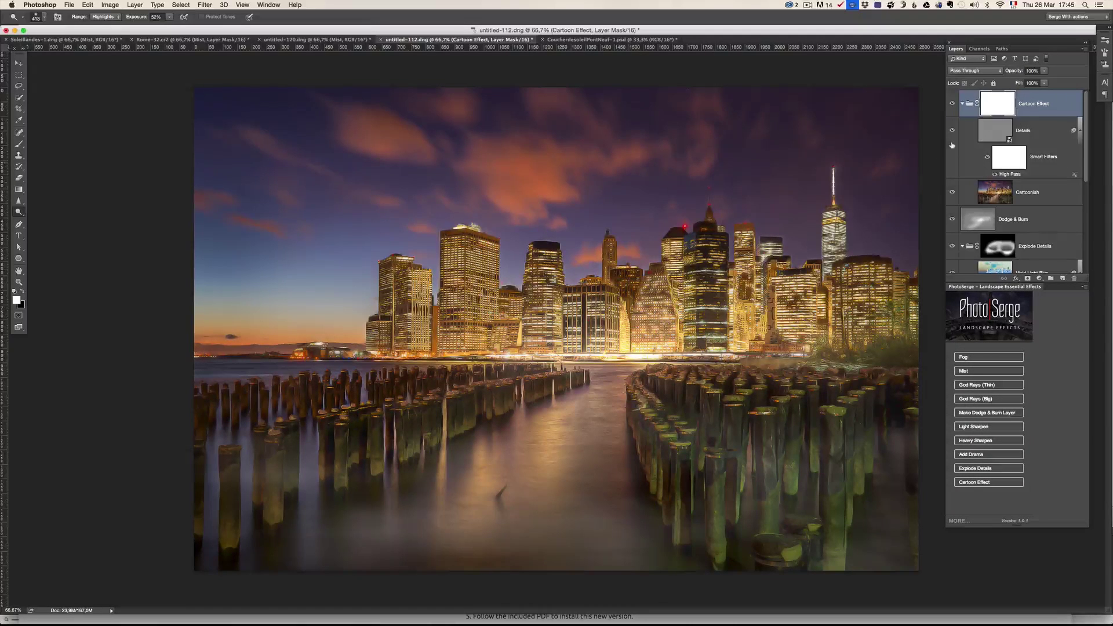
pyautogui.moveTo(1017, 72); pyautogui.dragTo(999, 75)
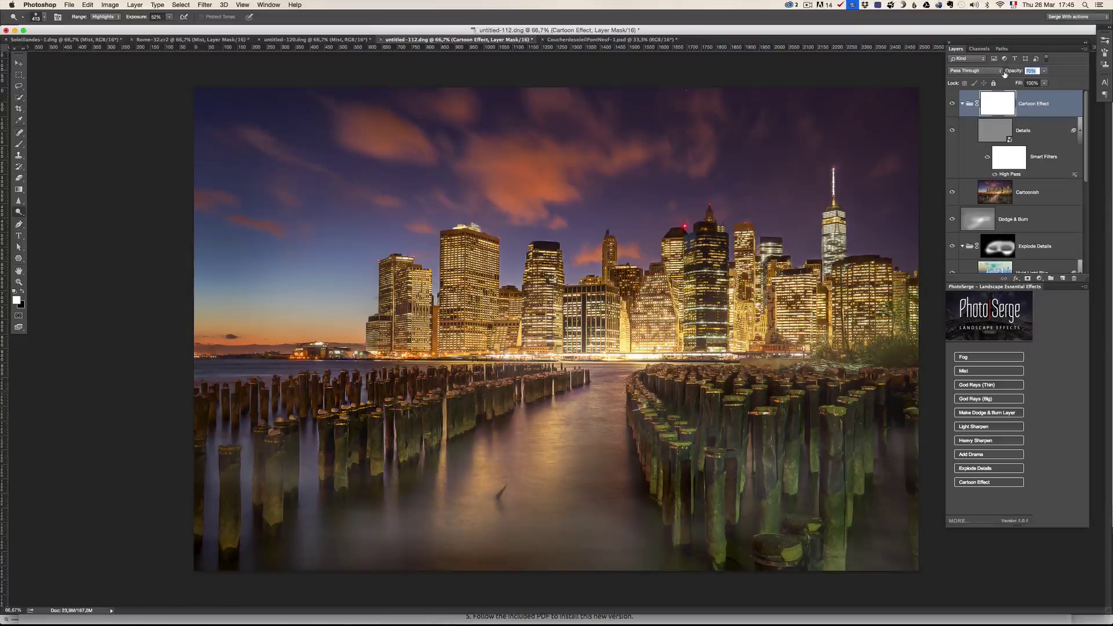
pyautogui.press('Return')
# On the CoucherdesoleilPontNeuf-1.psd image, apply Cartoon Effect at 65% opacity and compare it on and off
pyautogui.click(603, 40)
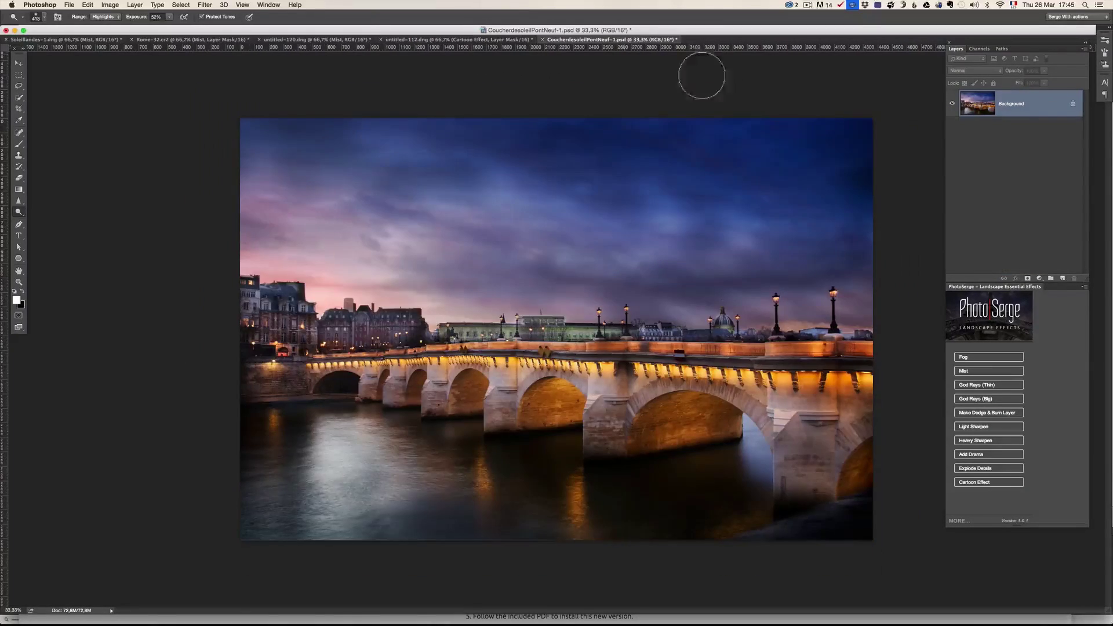
pyautogui.click(985, 521)
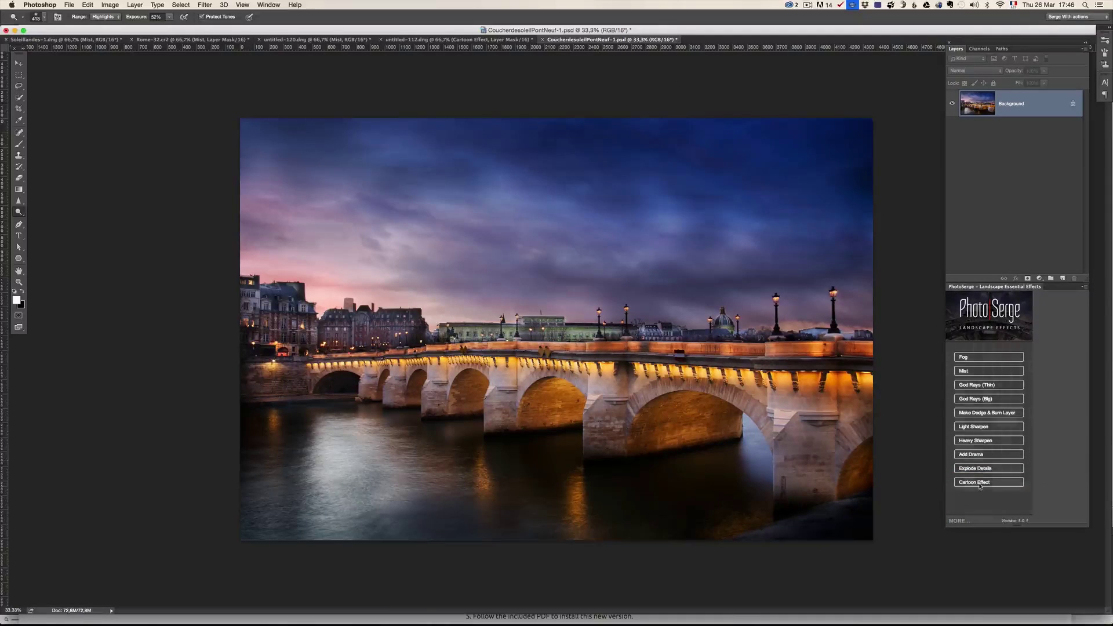
pyautogui.click(980, 484)
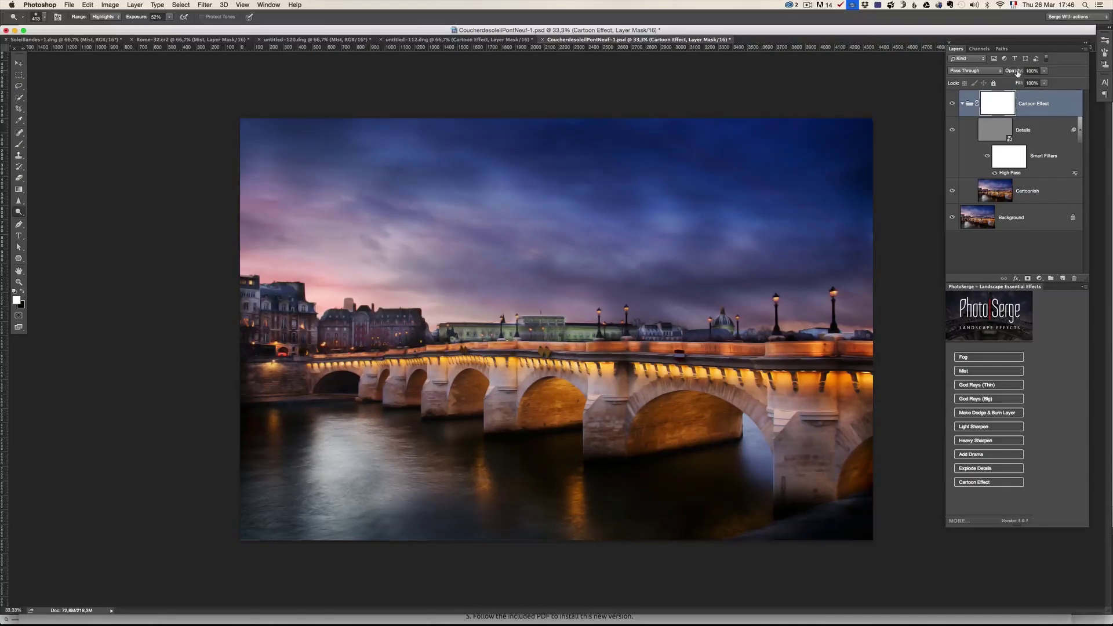
pyautogui.moveTo(1018, 72); pyautogui.dragTo(1001, 73)
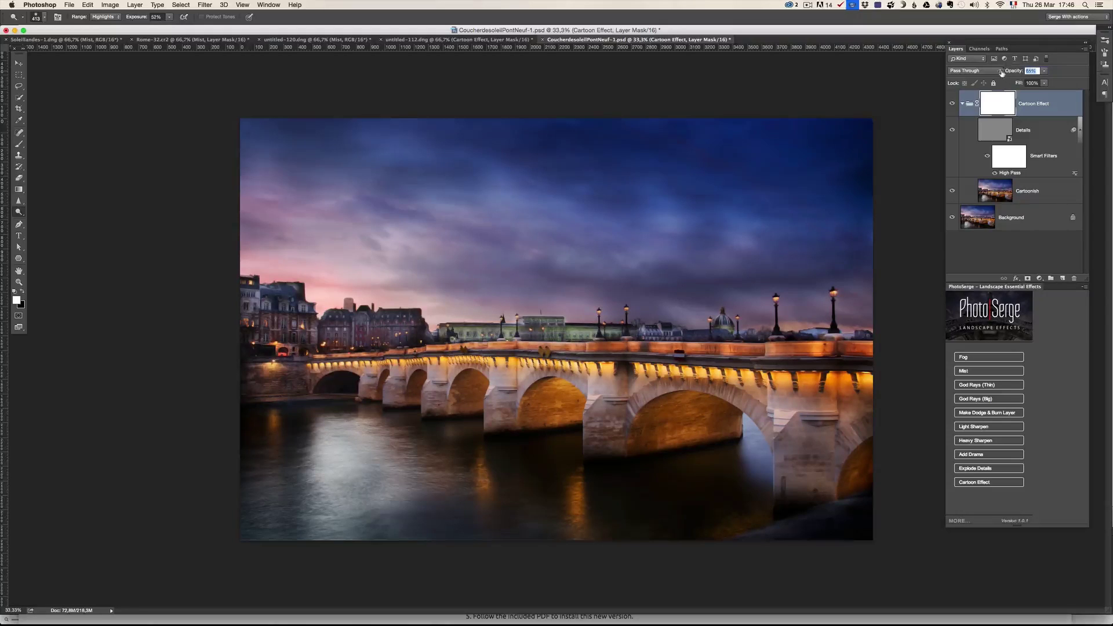
pyautogui.click(954, 103)
pyautogui.click(954, 104)
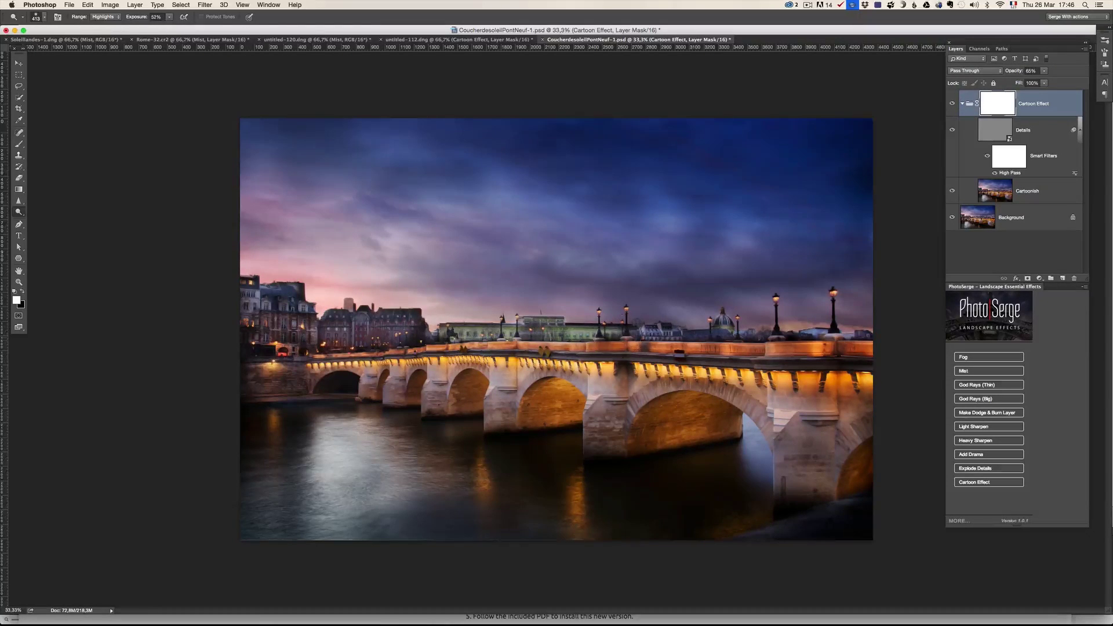